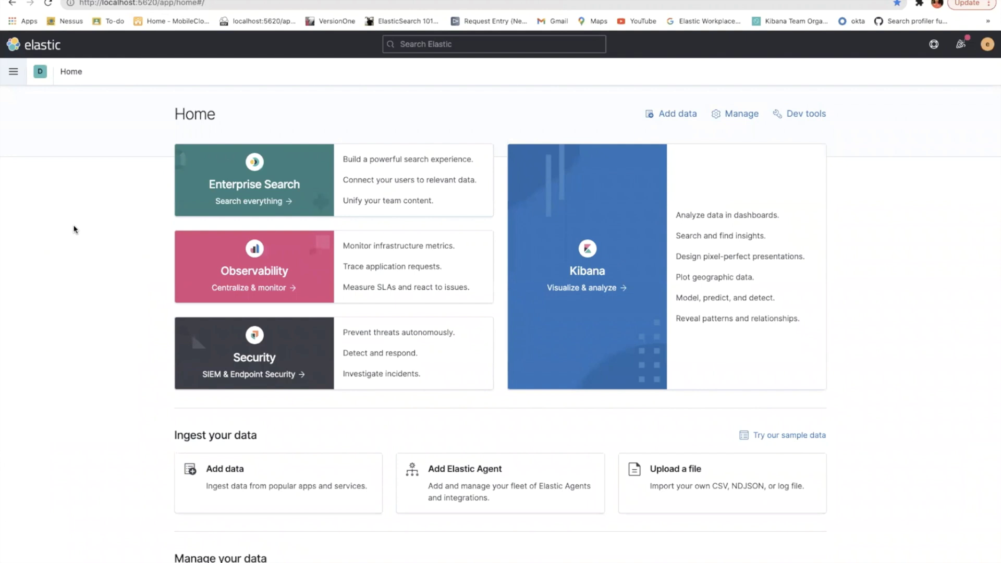
Step: From the sample data page, dismiss the Fleet Beta notice and add the Sample web logs data set
click(801, 436)
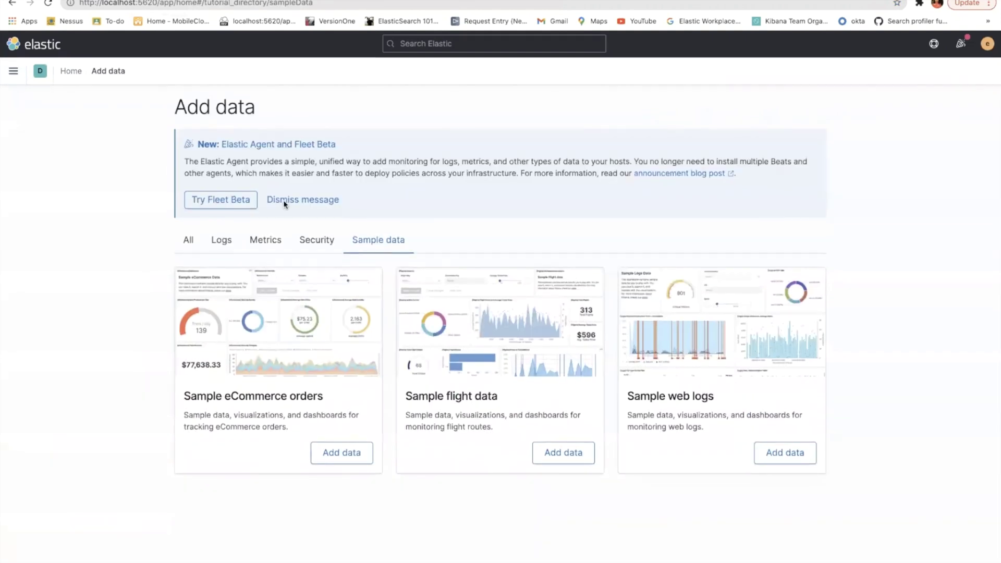
click(292, 201)
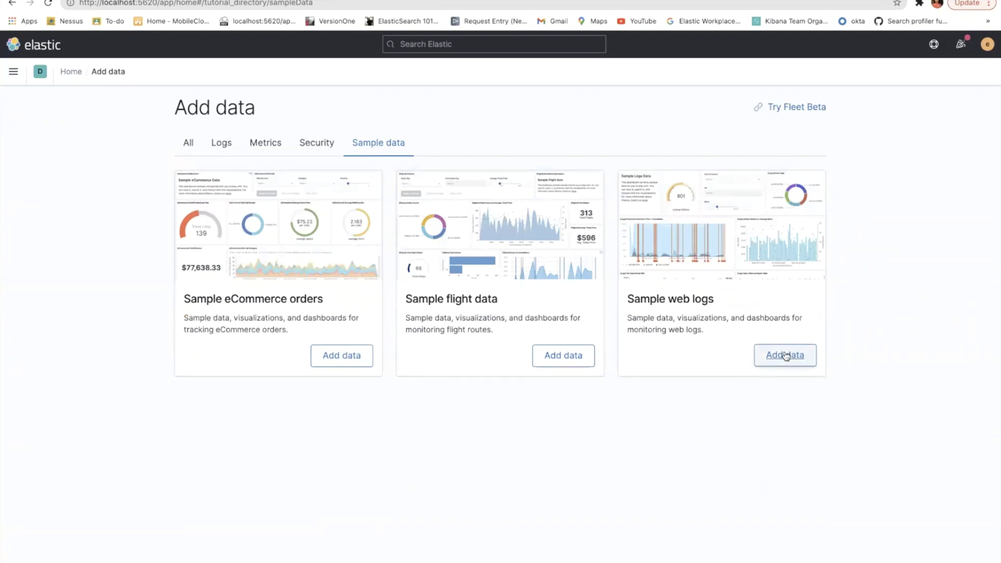
click(785, 356)
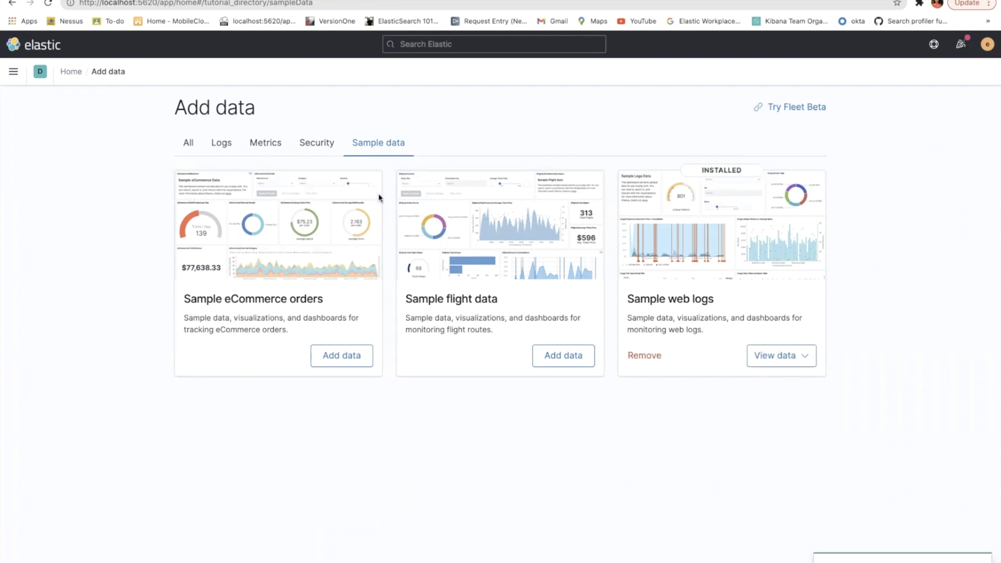
Step: Browse the sample web logs in Discover, then go to Dashboards to create a new dashboard
click(14, 73)
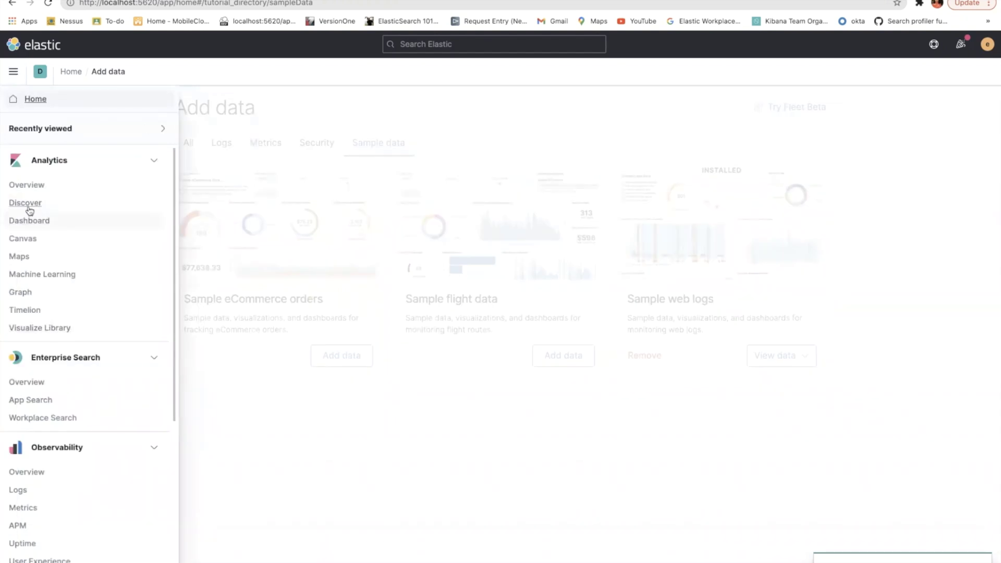
click(29, 204)
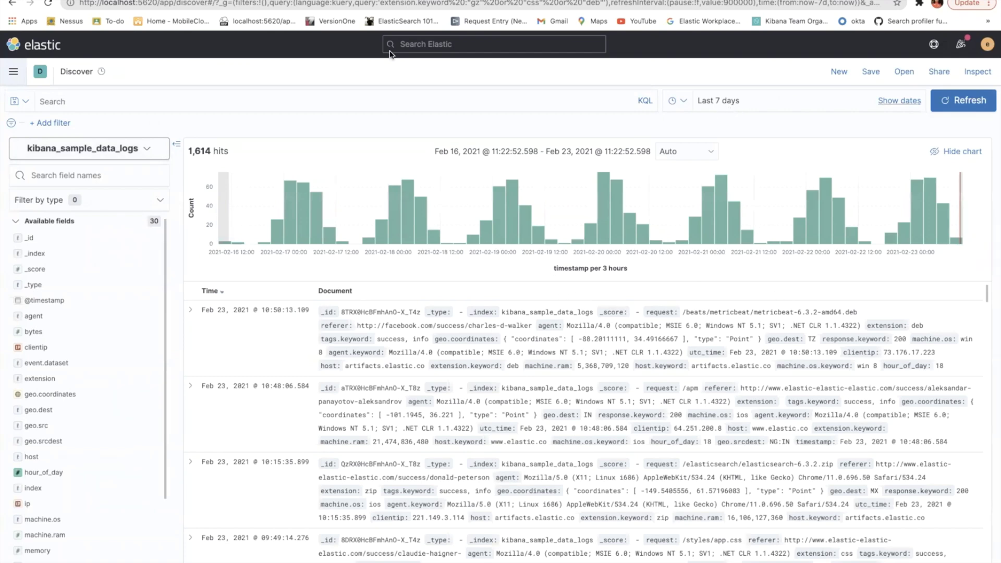
click(16, 74)
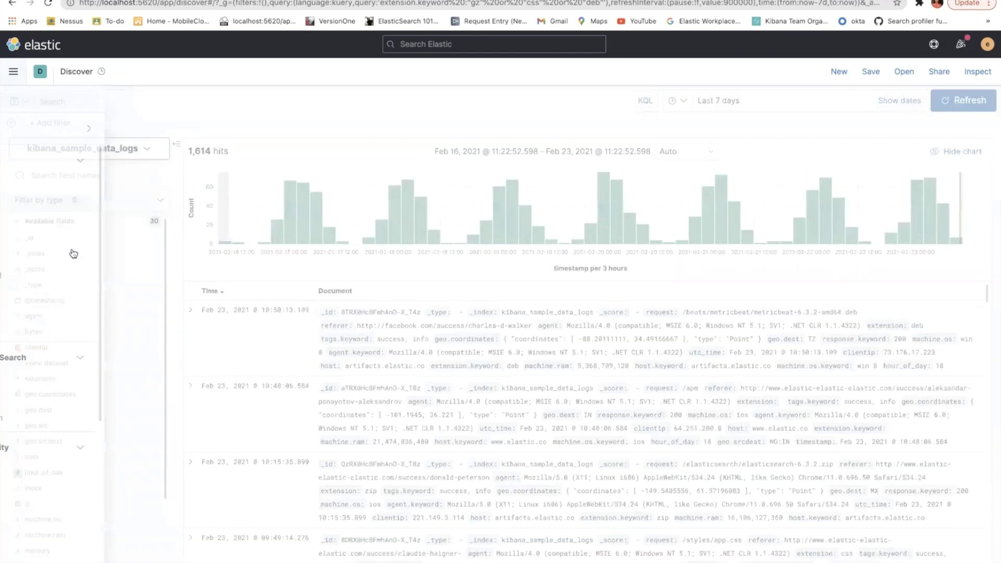
click(45, 222)
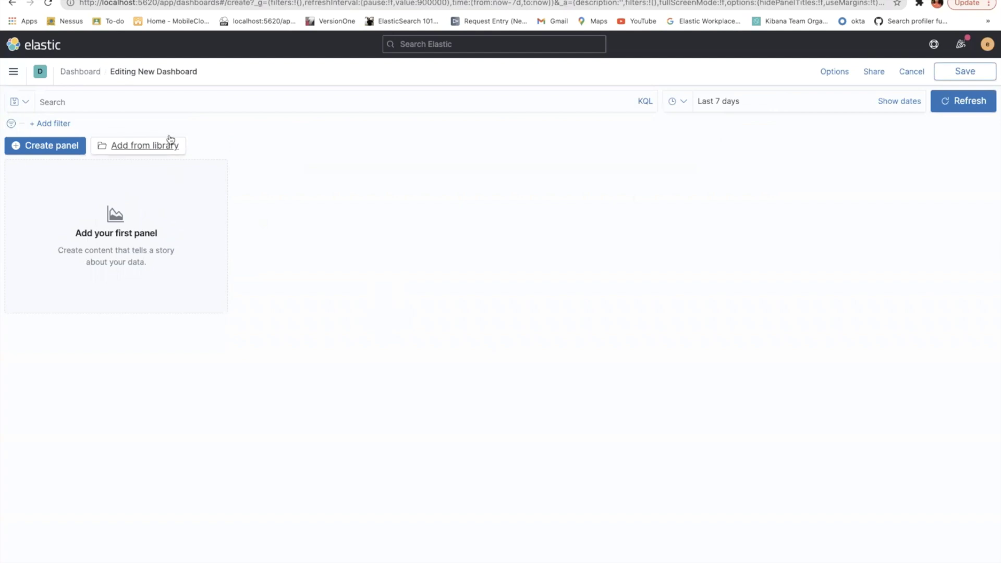
Step: Add the [Logs] Heatmap, Host Visits table, Total Requests and Bytes, and Visitors by OS panels from the library
click(162, 149)
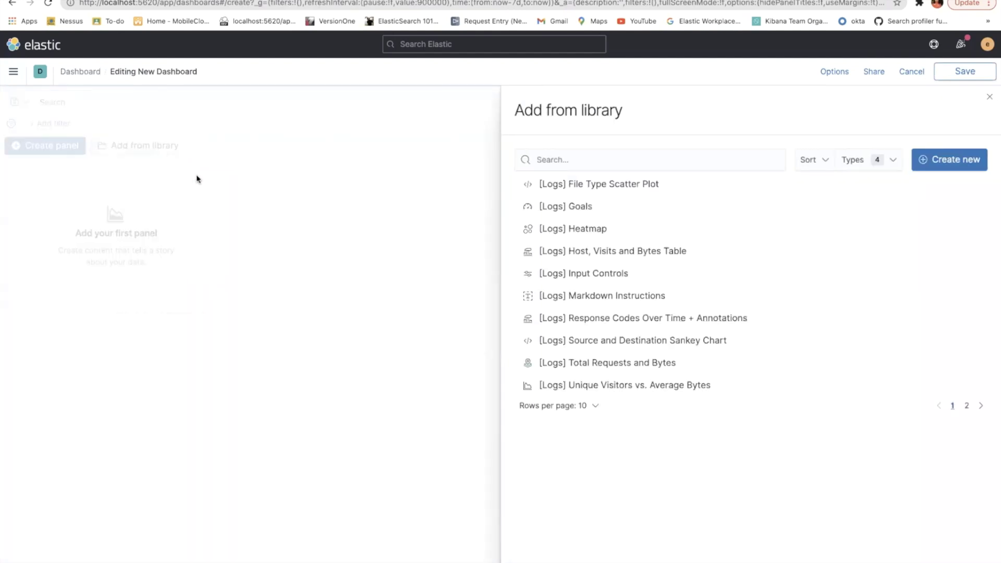
click(578, 230)
click(593, 257)
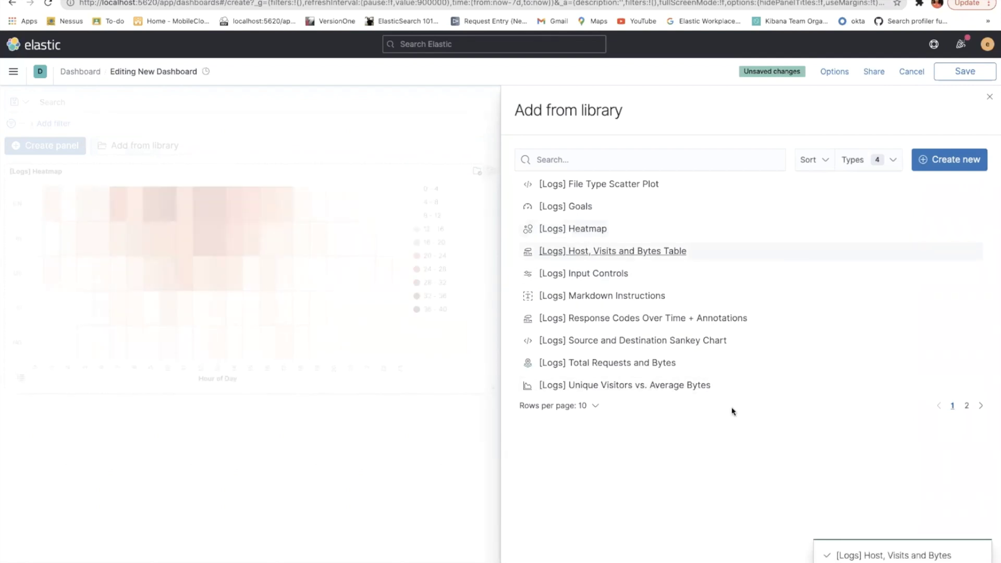
click(615, 364)
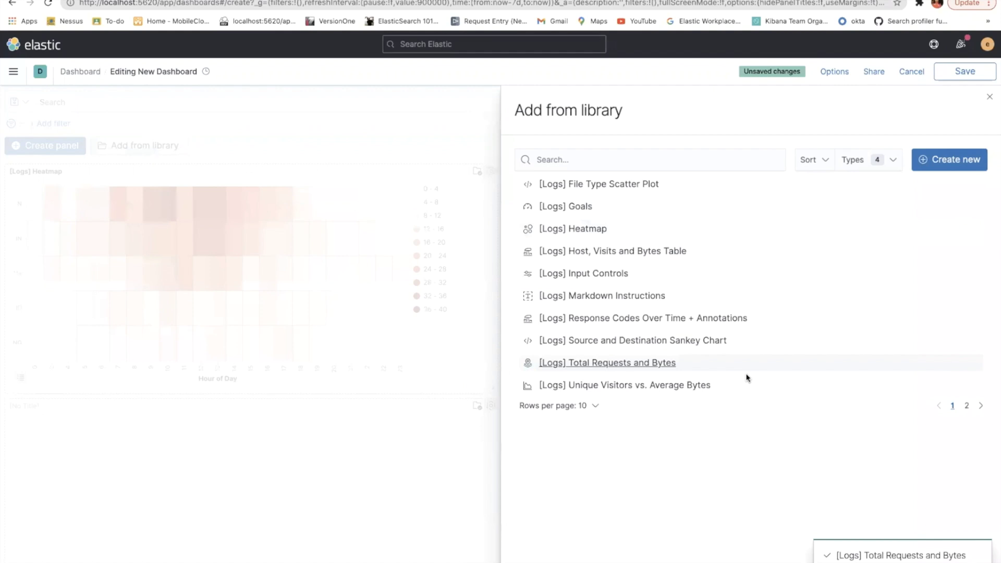
click(966, 406)
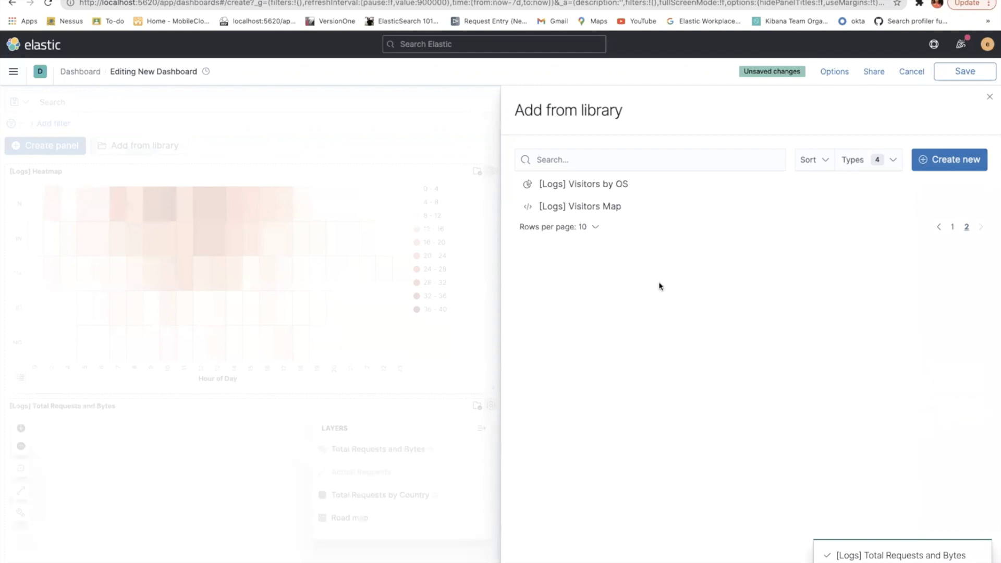
click(596, 185)
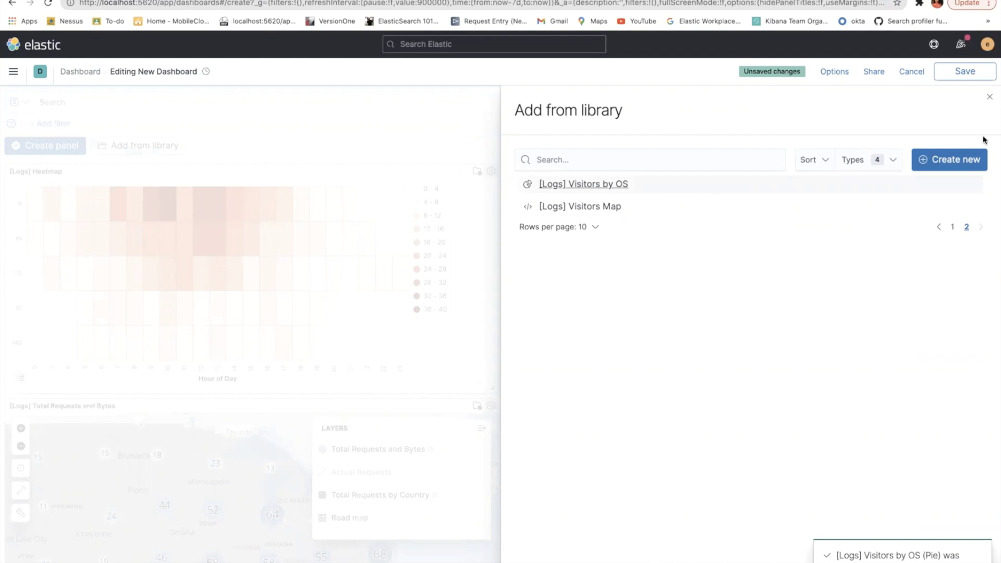
click(989, 97)
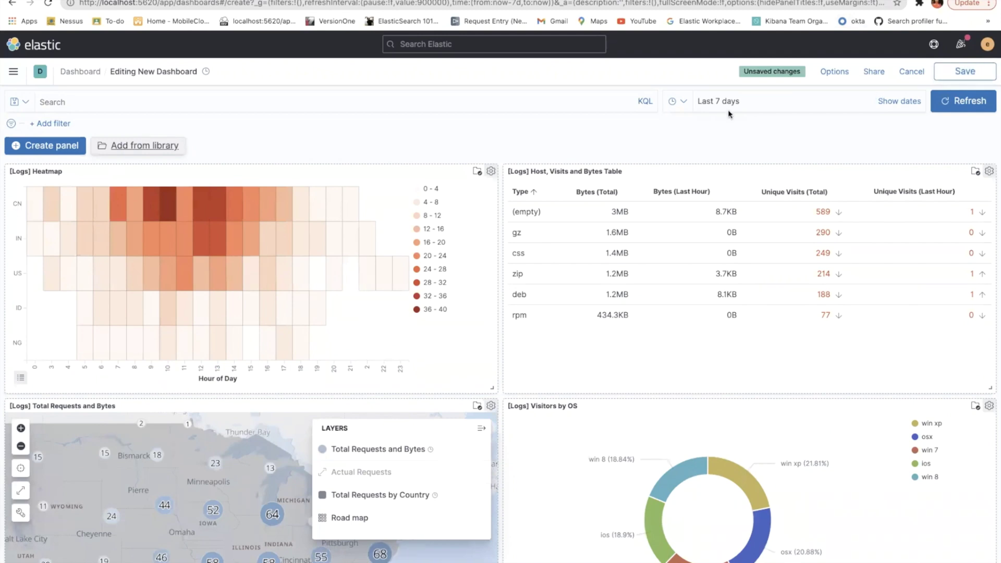
Step: Save the dashboard as 'HostOverview'
click(957, 76)
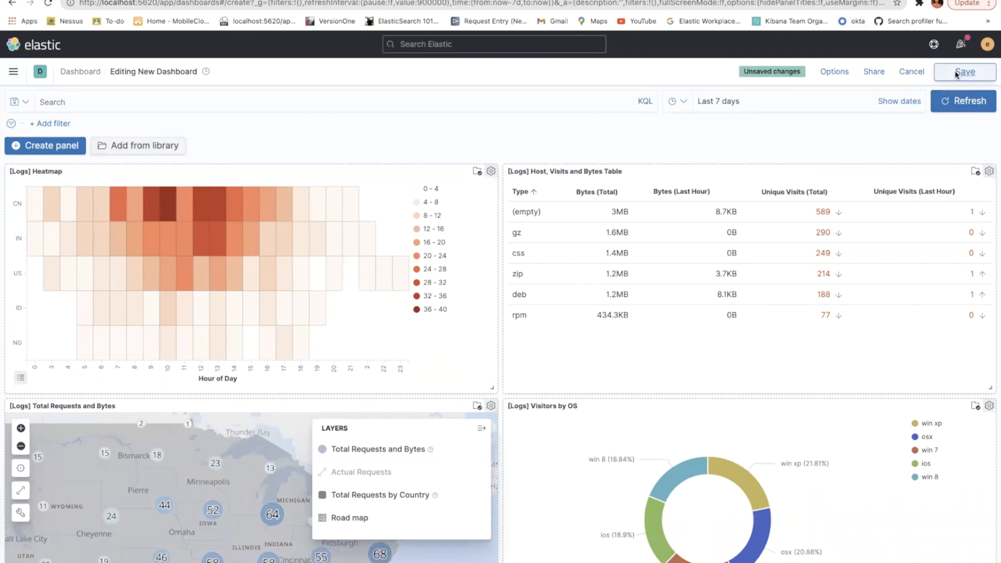
text(HostOverview)
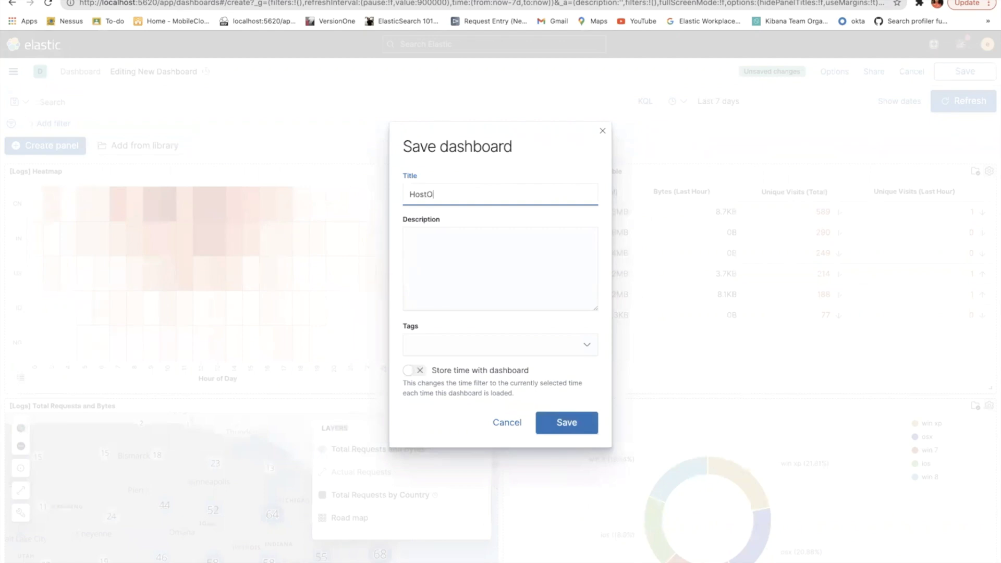
click(574, 425)
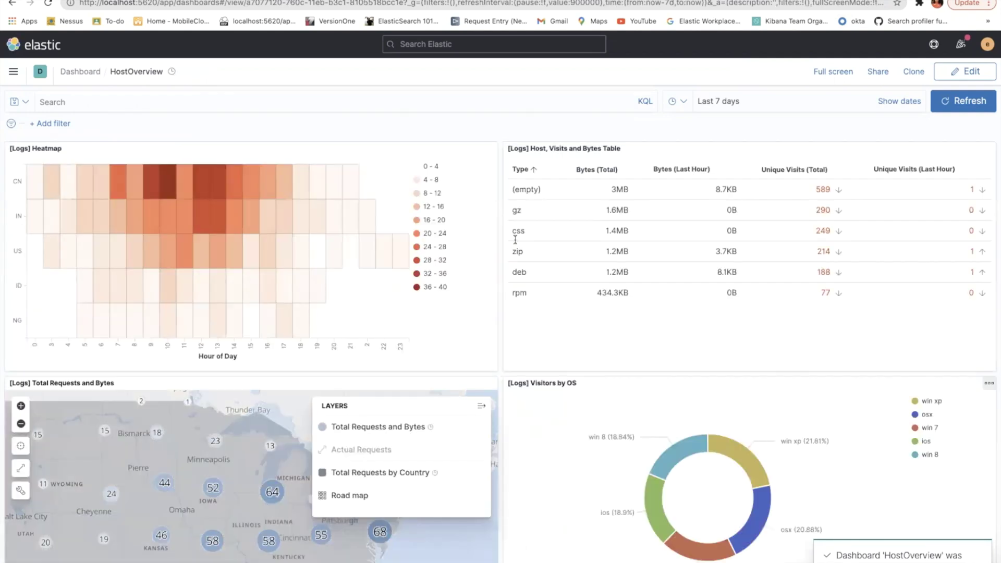
Step: Open [Logs] Web Traffic and query extension.keyword for "gz" or "css" or "deb"
click(80, 72)
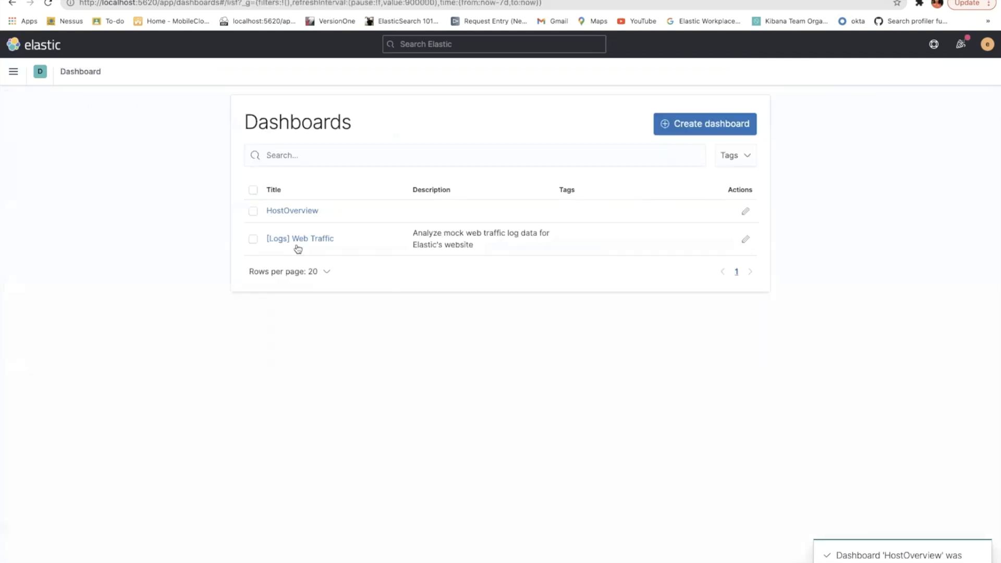
click(298, 238)
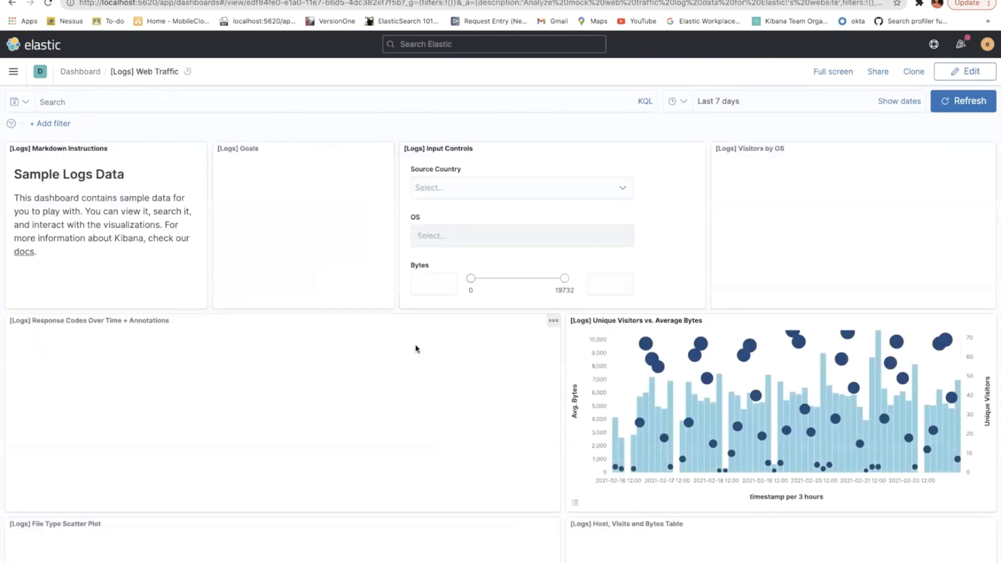
click(64, 102)
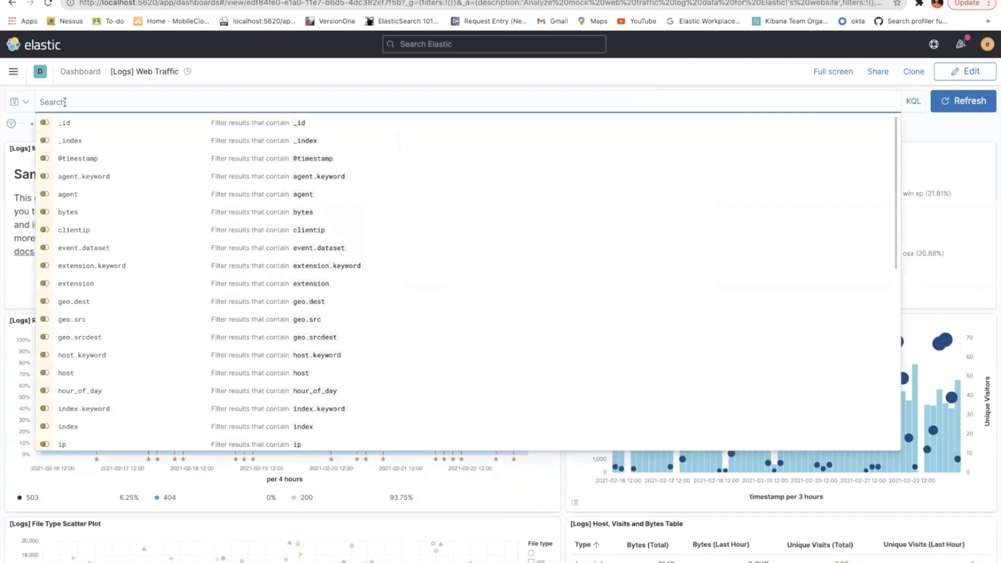
text(ext)
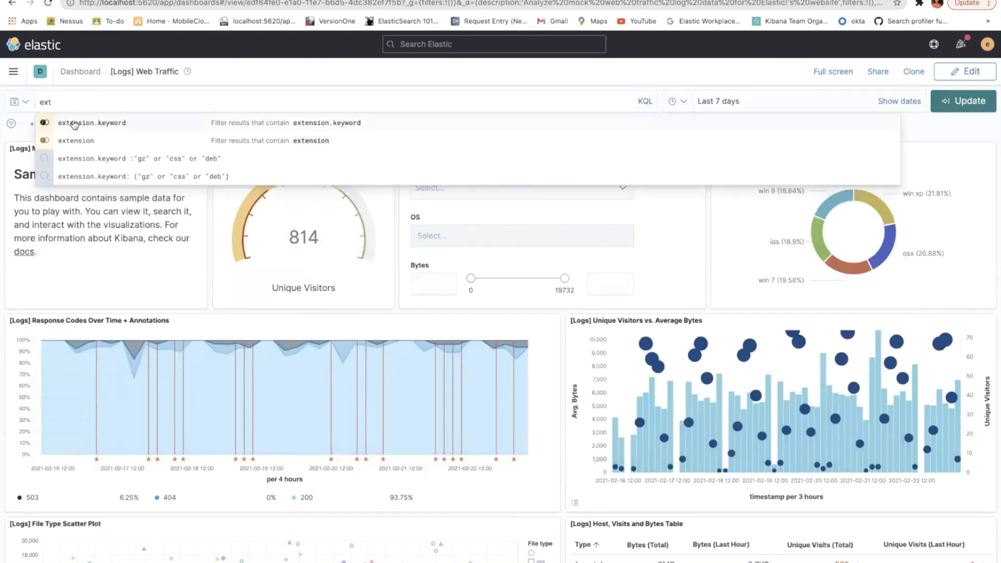
click(68, 123)
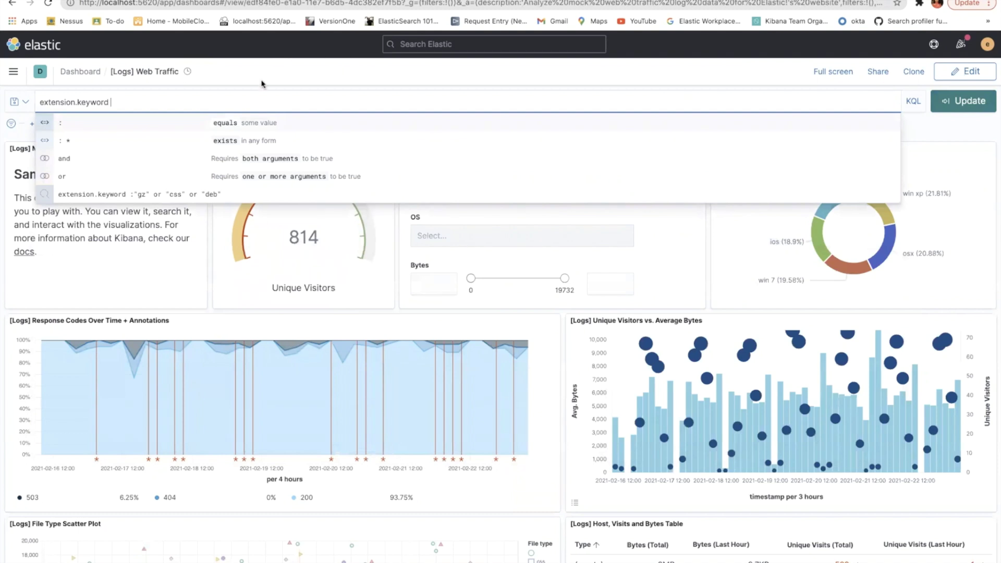
text(:)
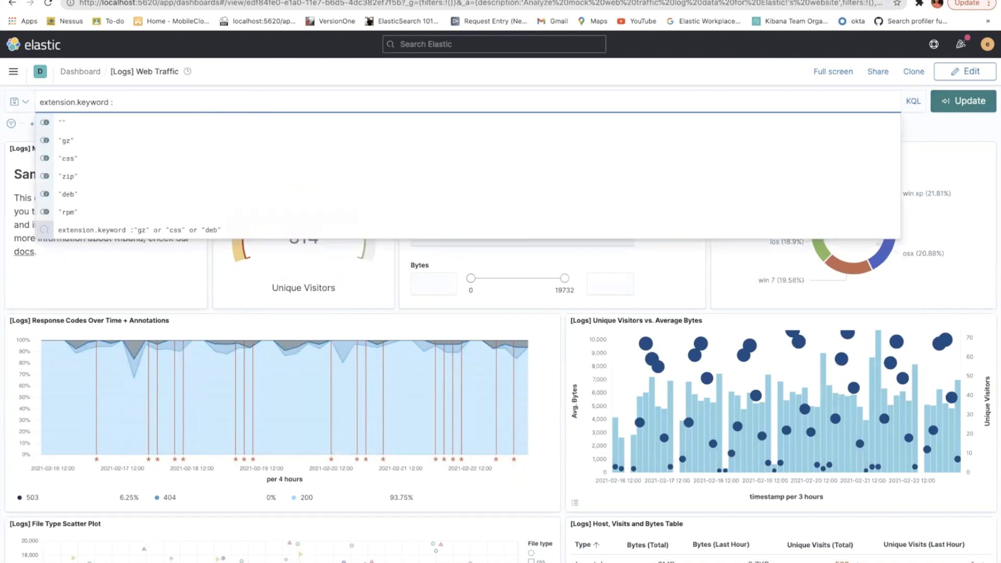
click(155, 141)
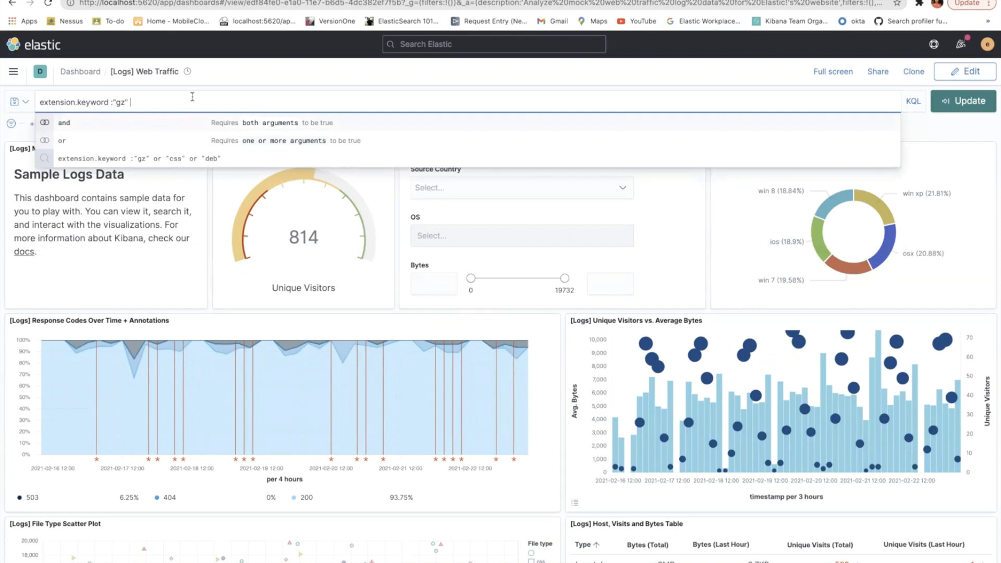
text(or)
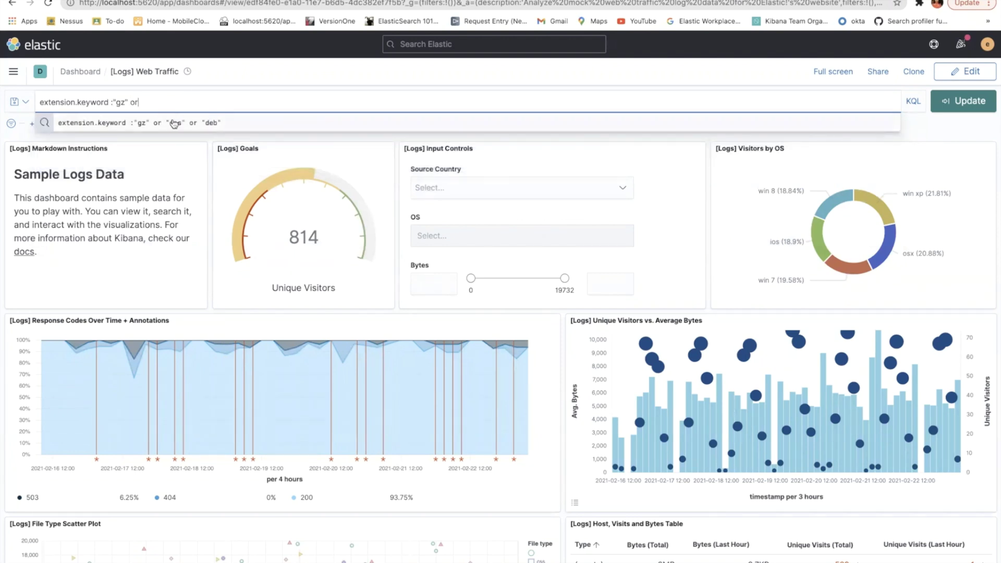
click(175, 124)
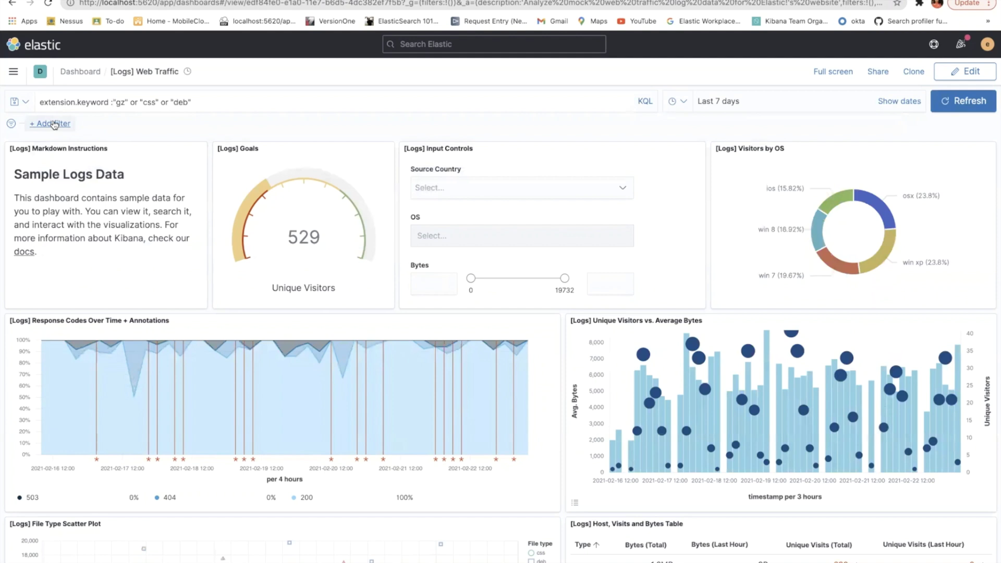
Step: Add a filter where geo.src is CN
click(54, 125)
click(85, 195)
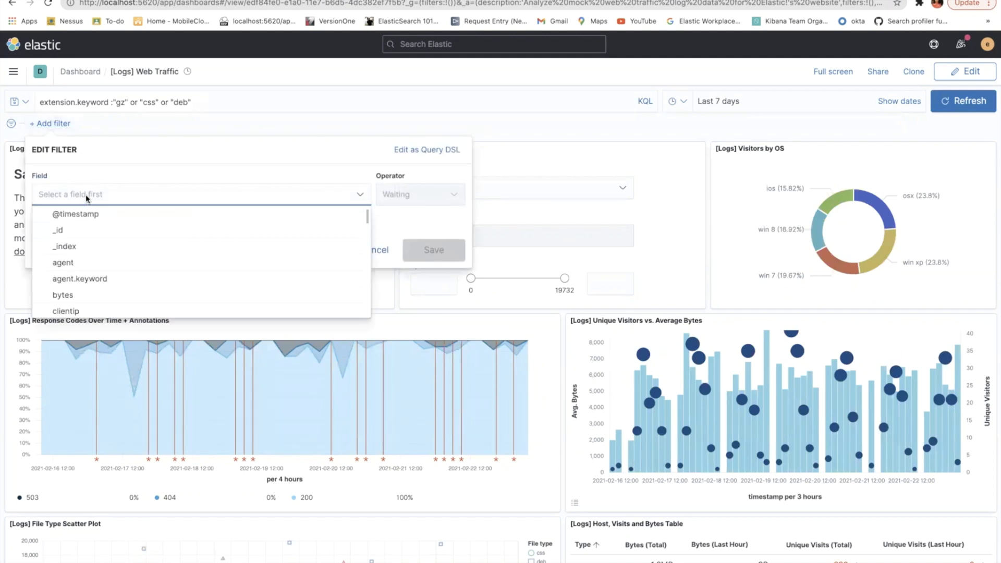
text(geo)
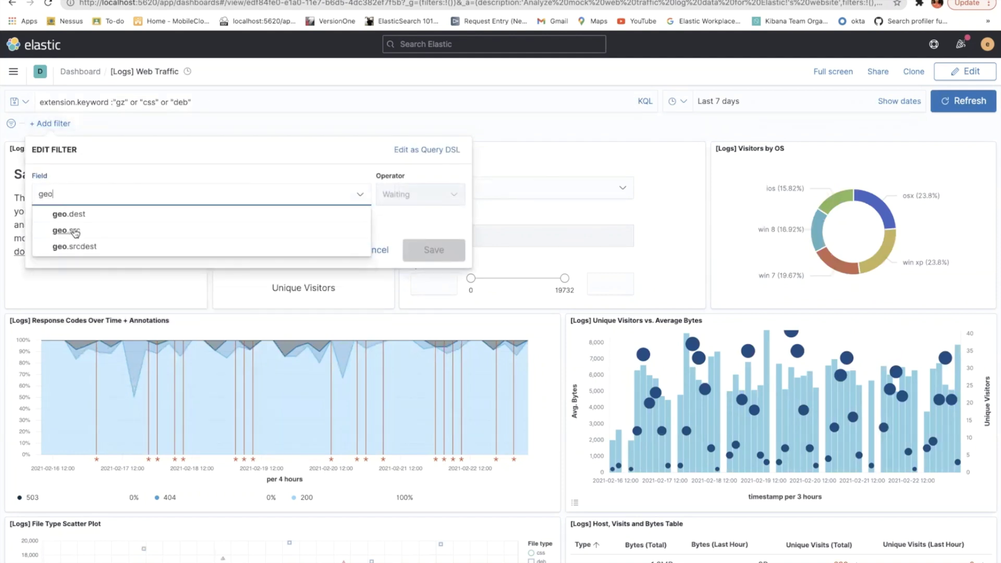
click(76, 232)
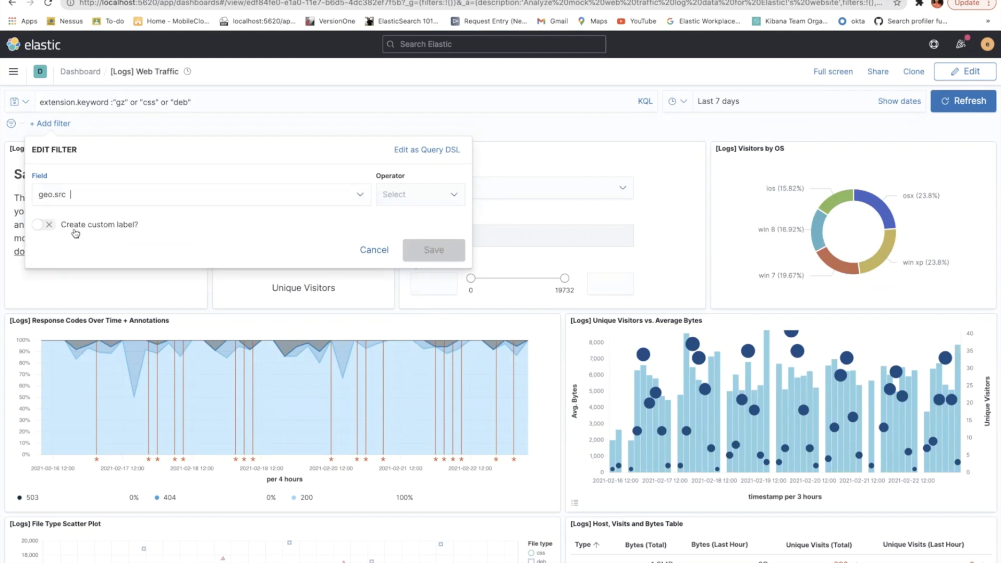
click(413, 195)
click(399, 214)
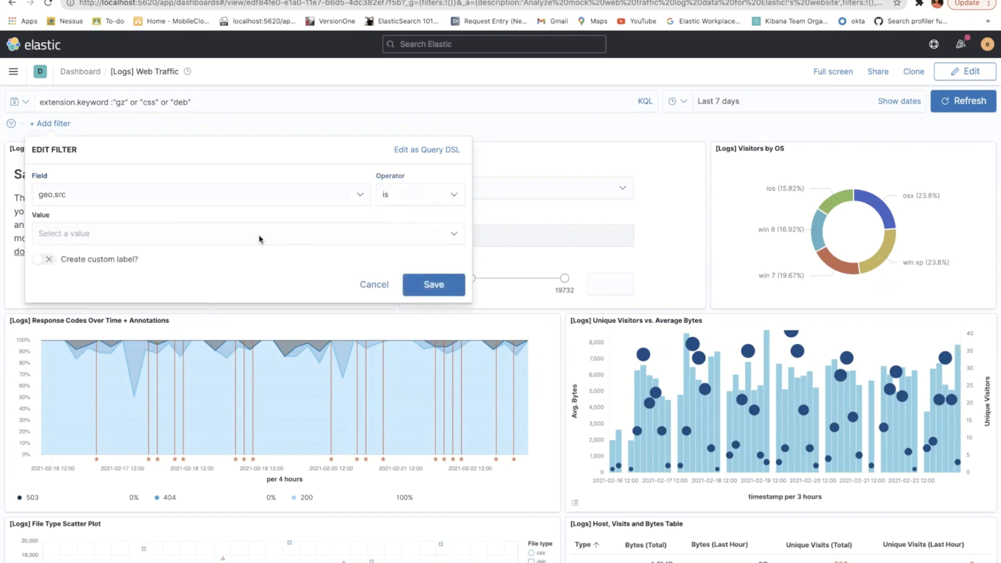
click(260, 239)
click(243, 255)
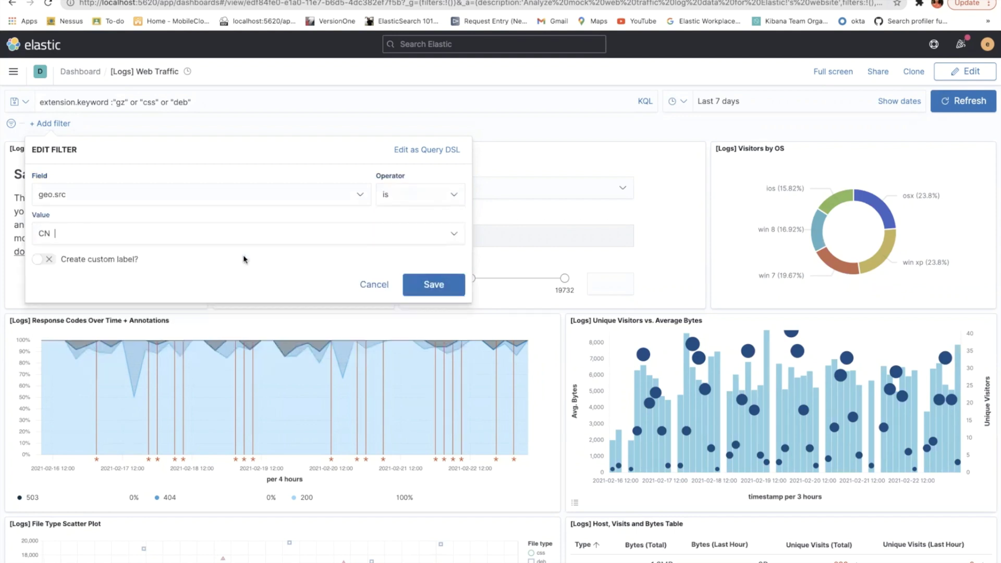
click(421, 286)
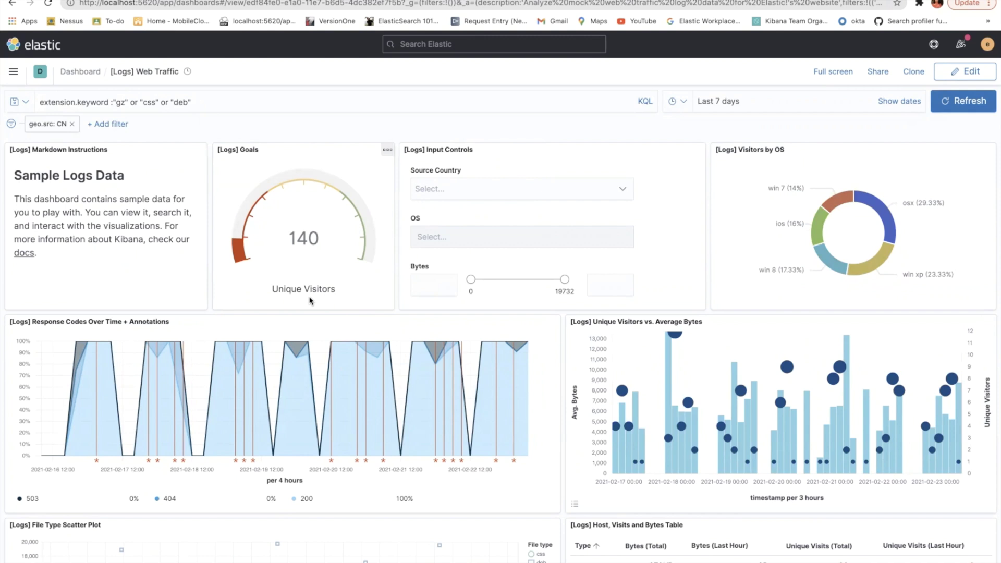
Step: In edit mode, create 'Mydrilldown' on the Visitors by OS panel, going to the HostOverview dashboard
scroll(310, 301, down, 1)
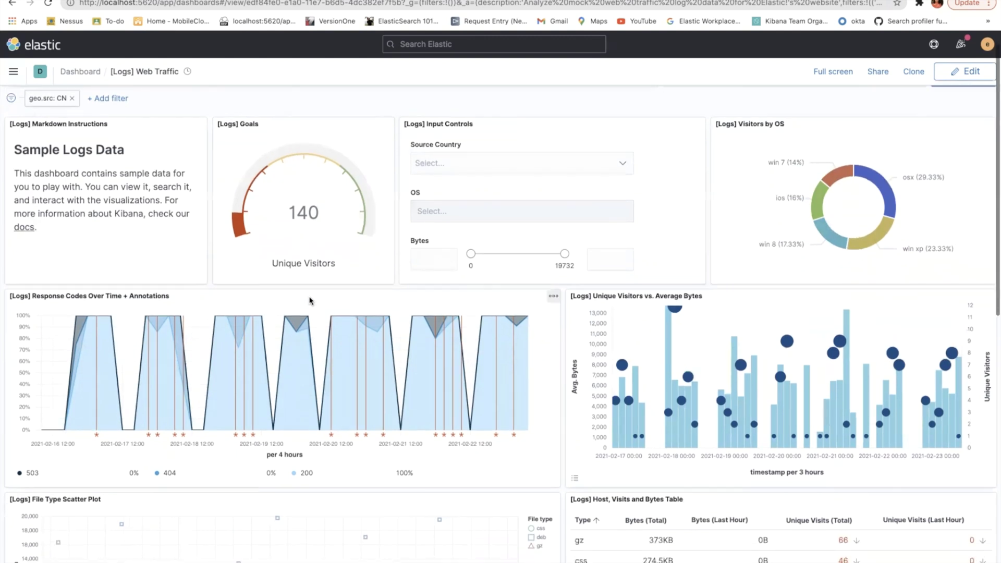
scroll(309, 300, up, 1)
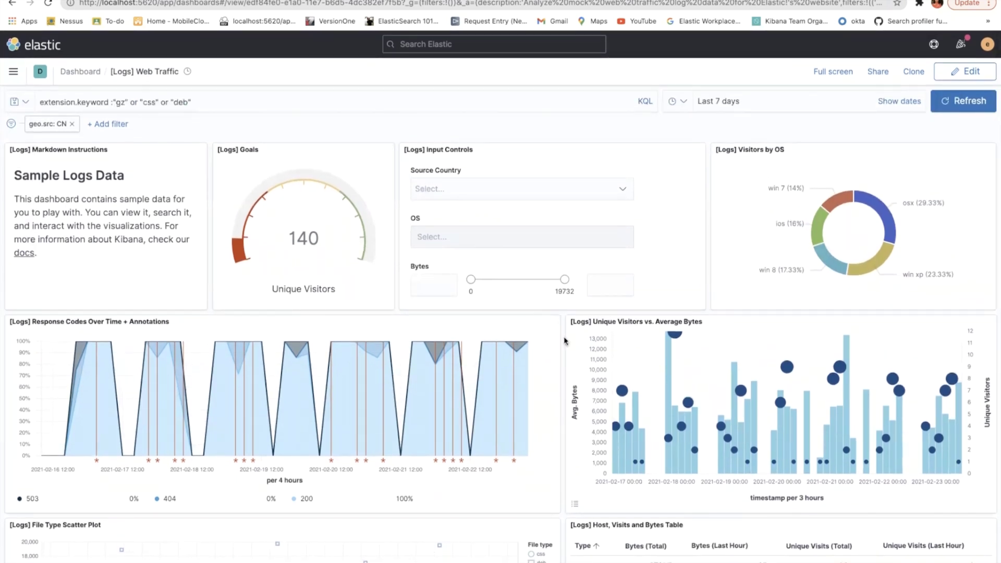
click(962, 71)
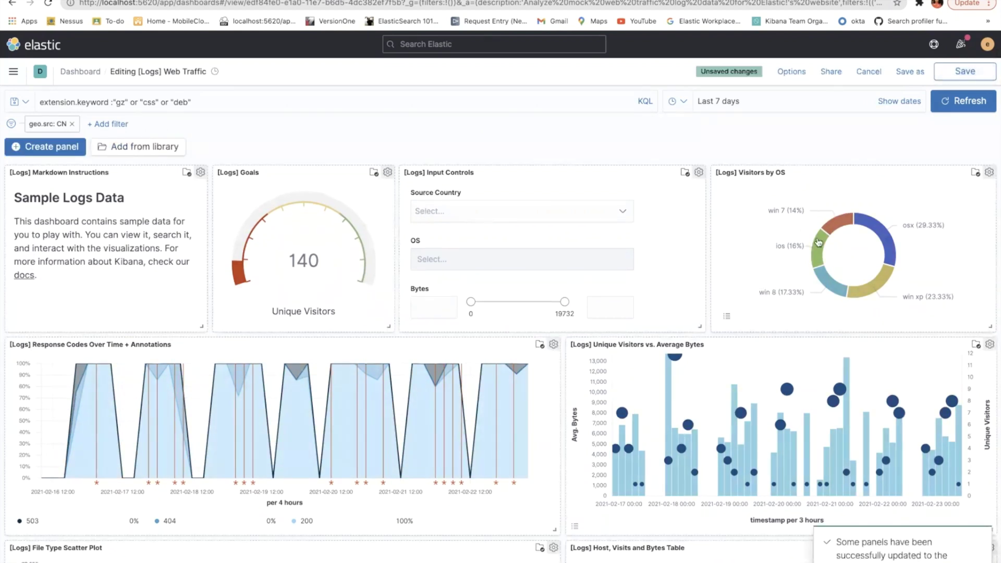
click(989, 173)
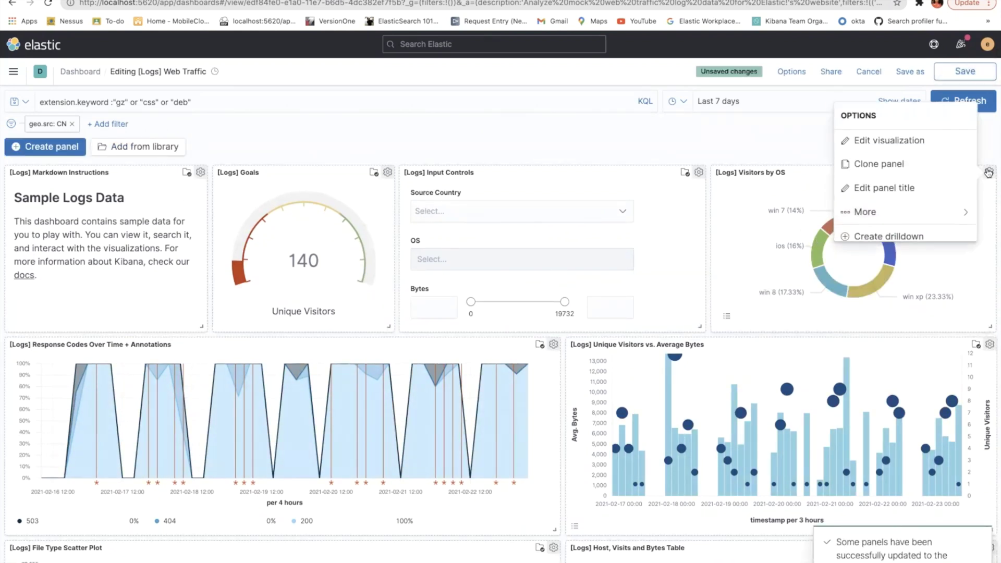
click(903, 233)
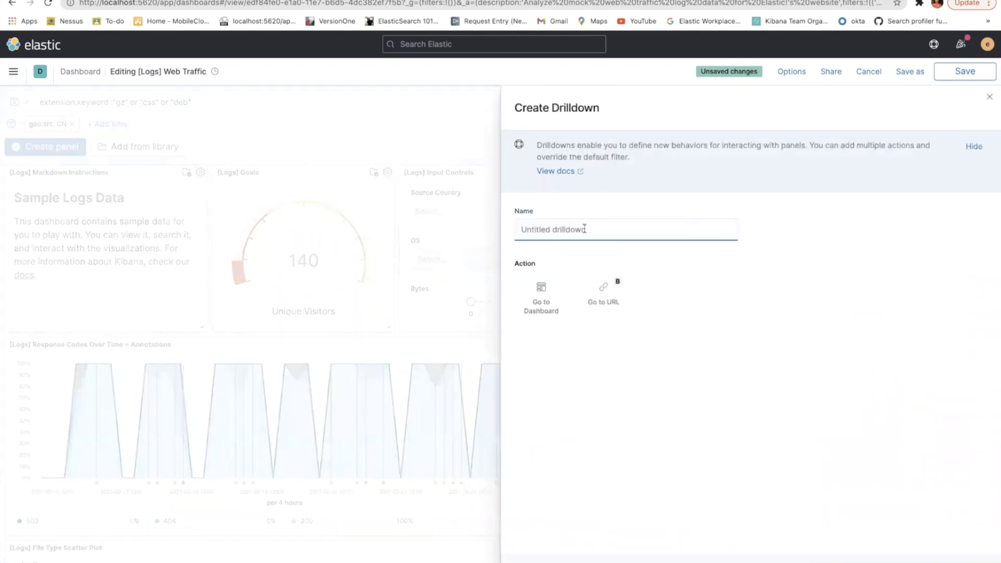
text(My)
click(544, 297)
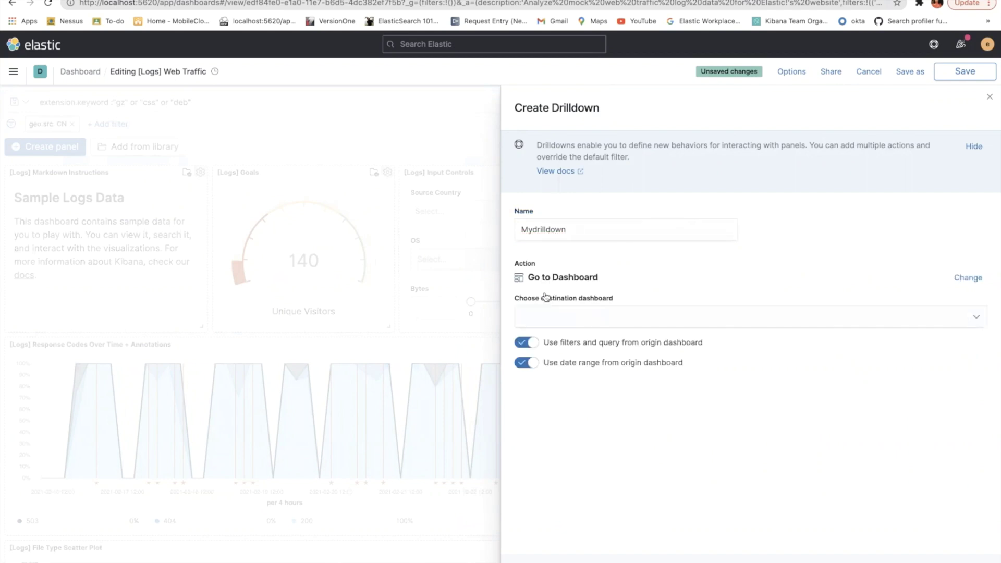
click(562, 315)
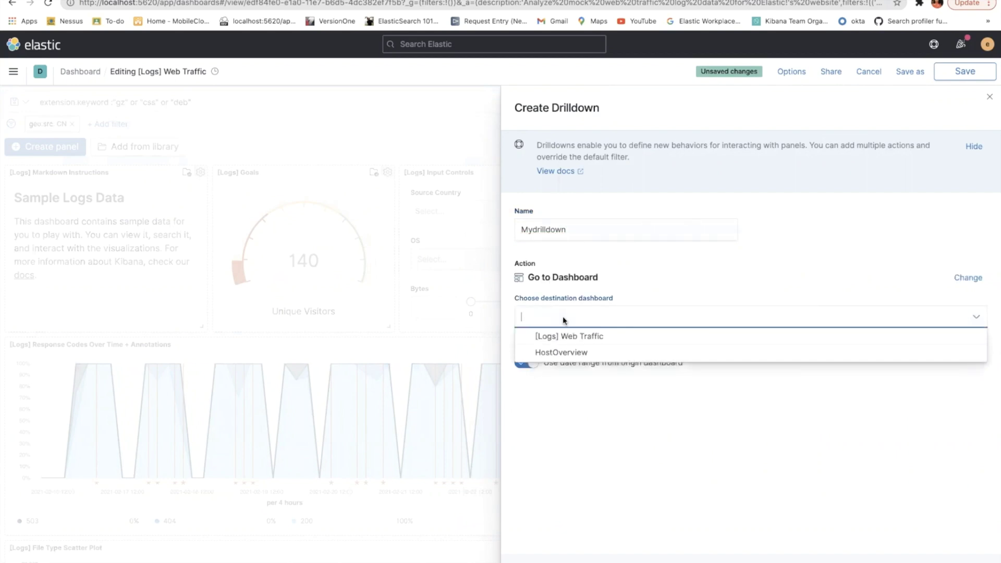
click(561, 352)
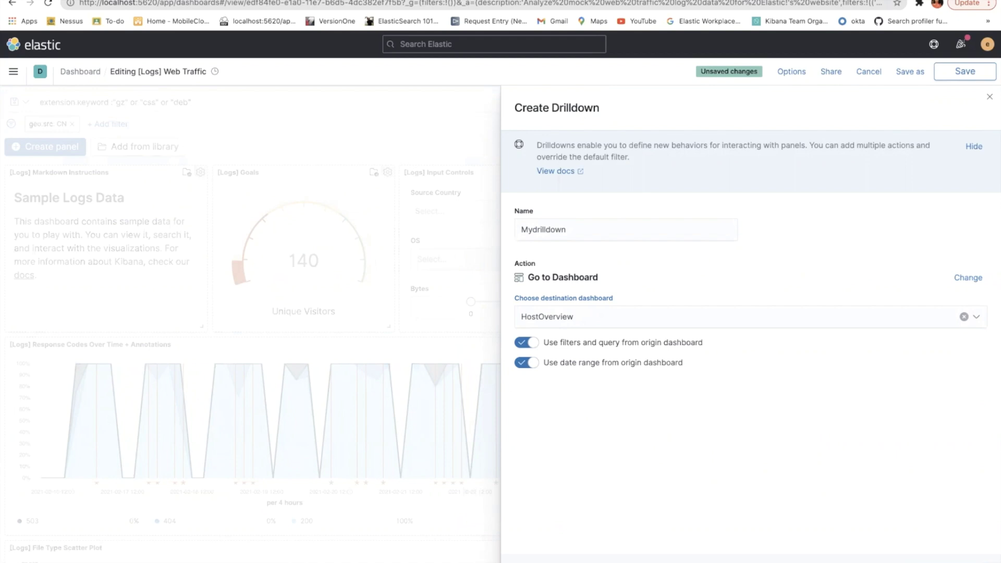
click(946, 561)
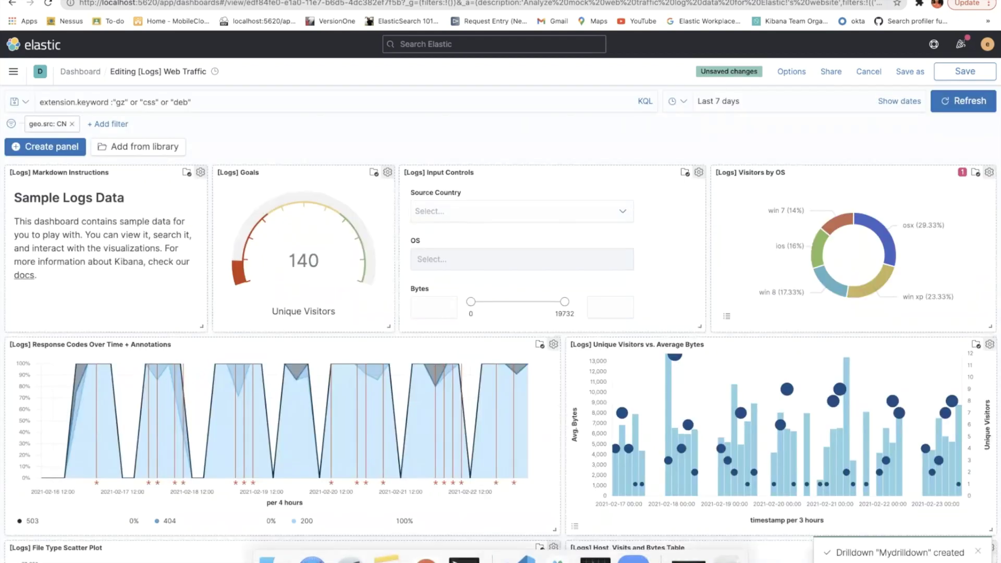
mouse_move(842, 433)
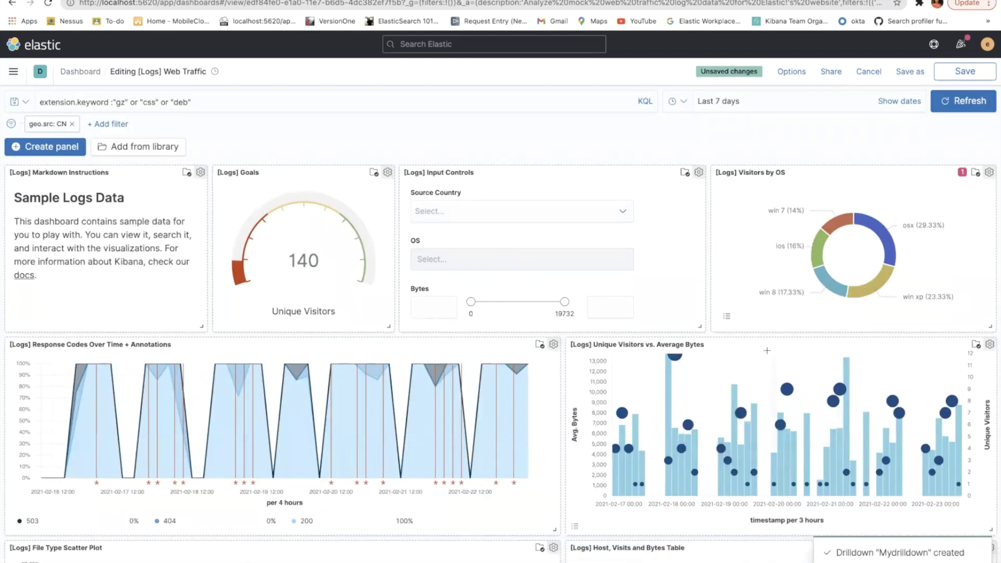
Step: Save the dashboard, follow Mydrilldown from the win 8 slice to HostOverview, then return to Dashboards
click(962, 73)
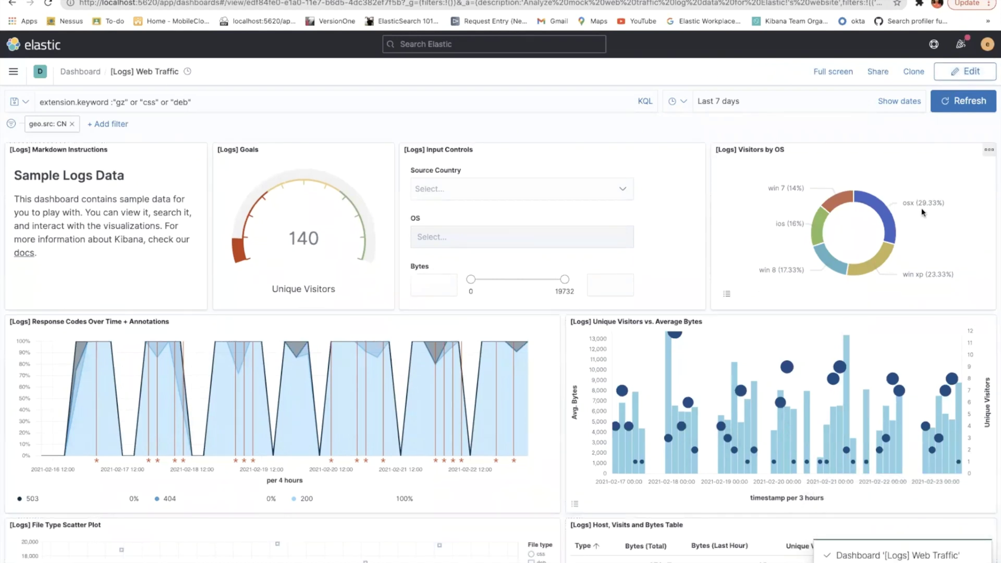
click(826, 267)
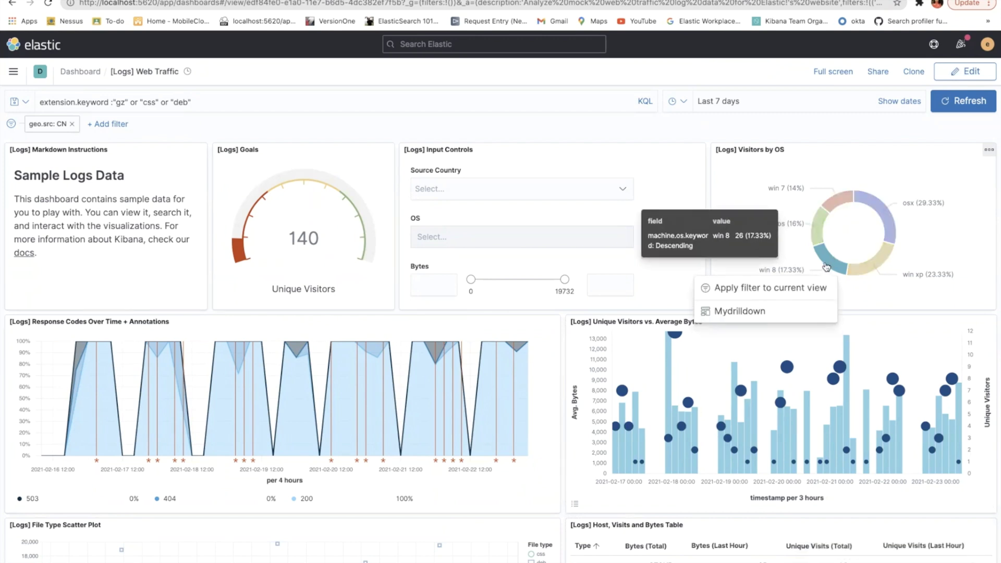
click(743, 315)
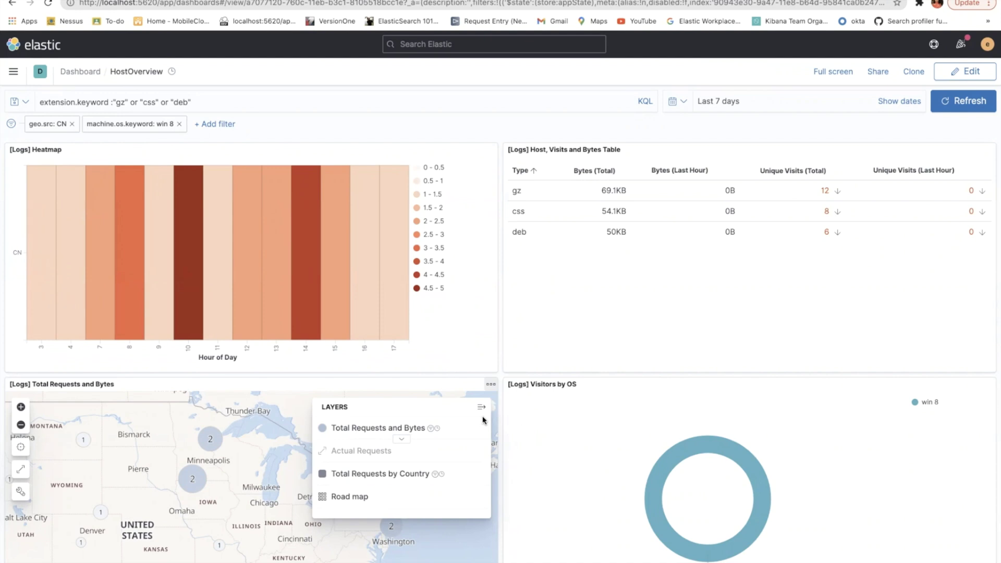
click(77, 72)
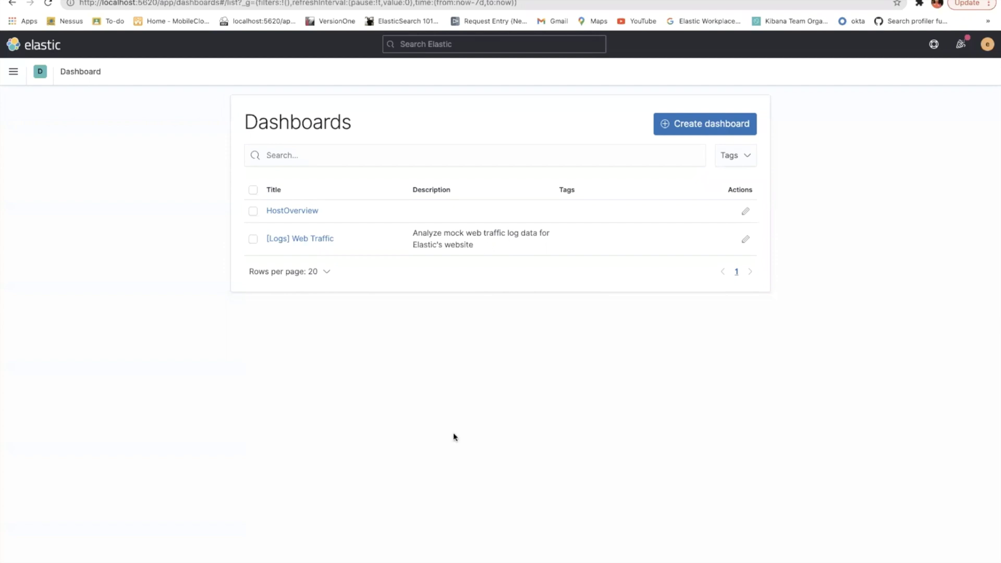
Step: Open [Logs] Web Traffic in edit mode and start a new drilldown on the Visitors by OS panel
click(302, 239)
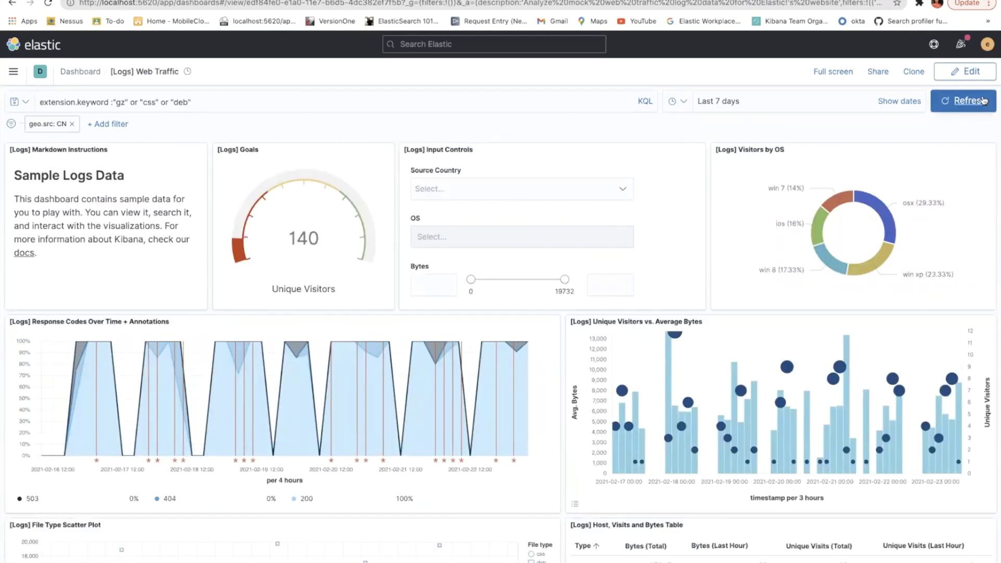
click(969, 71)
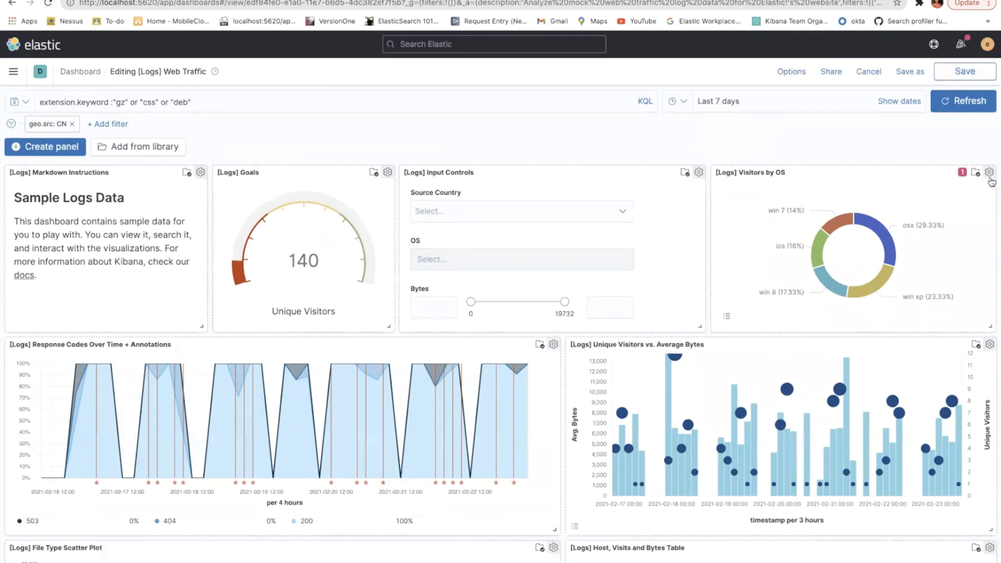
click(989, 172)
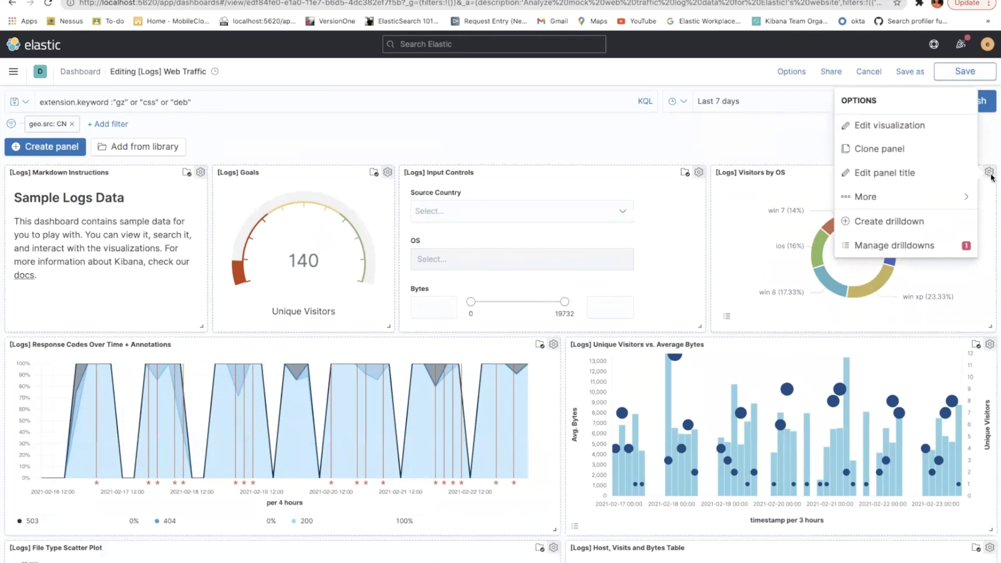
click(893, 222)
Step: Name the drilldown 'Show on GitHub', choose Go to URL, and clear the default URL template
click(589, 227)
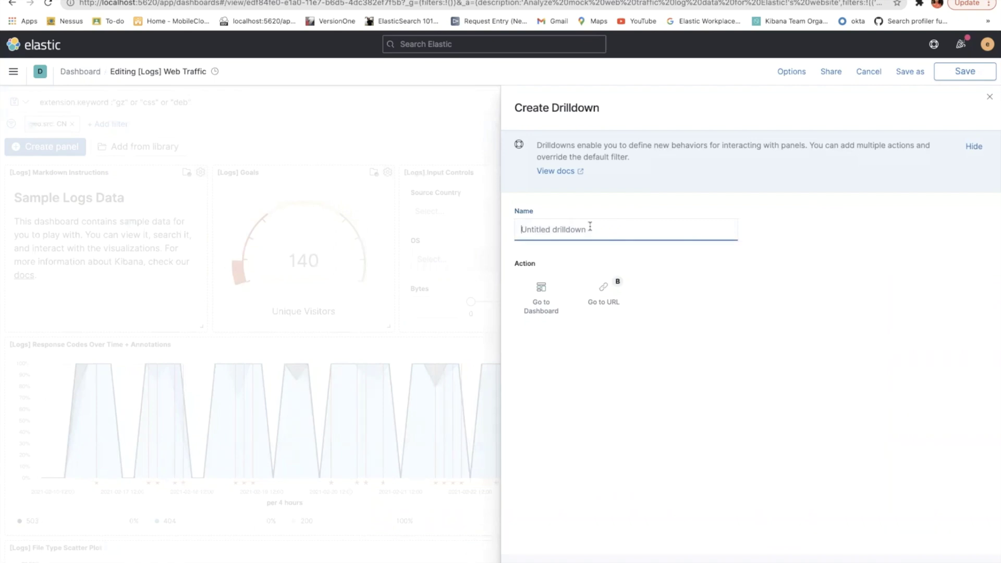
text(S)
text(how on GitHub)
click(608, 300)
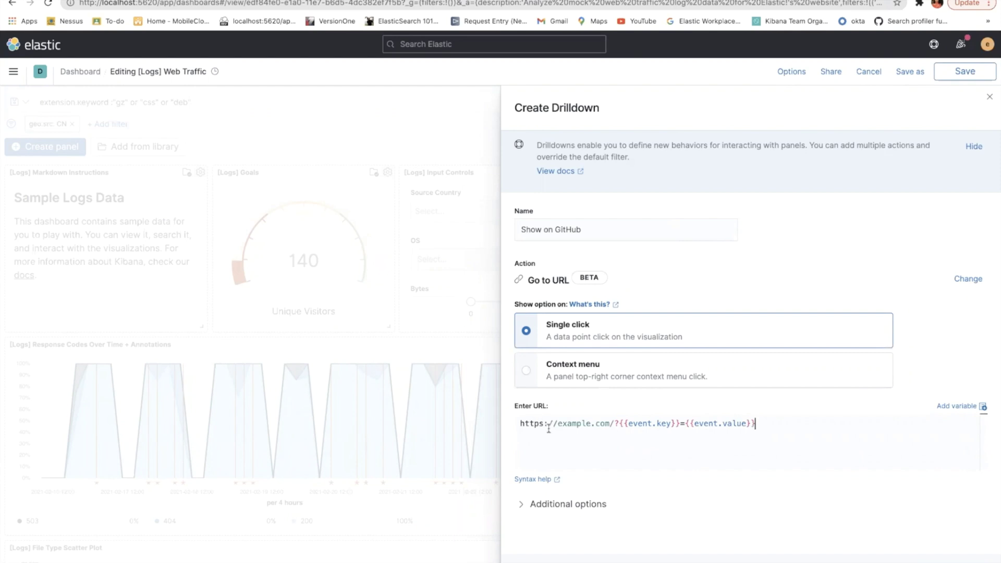
key(super+a)
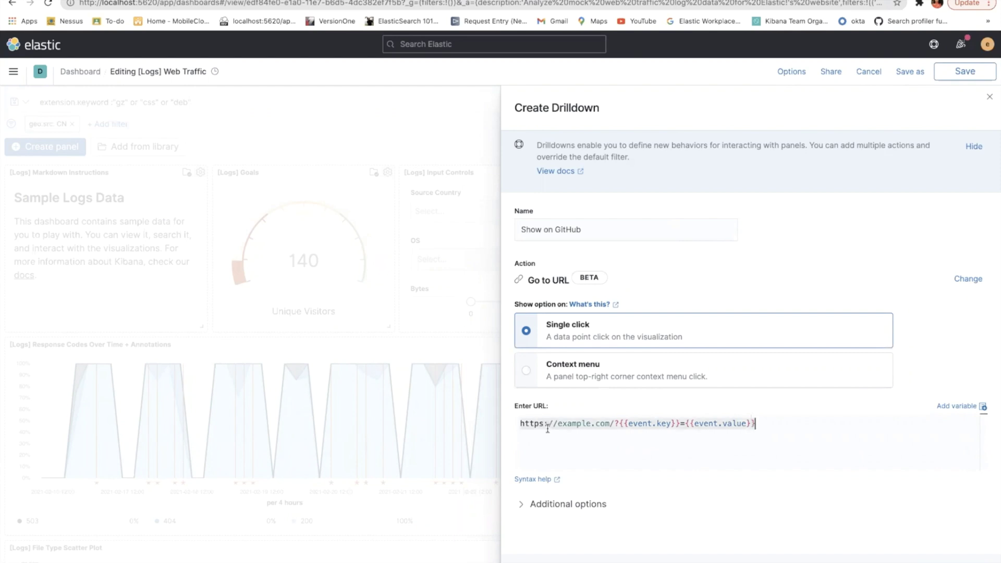
key(BackSpace)
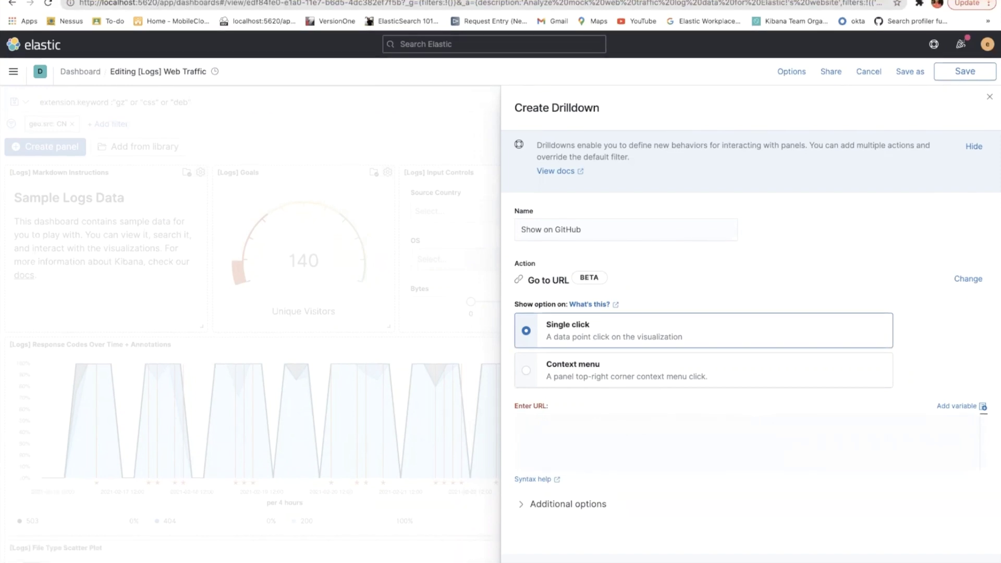
Step: In the Elastic drilldowns docs, select the GitHub issues URL template under 'Try it: Create a URL drilldown'
click(67, 2)
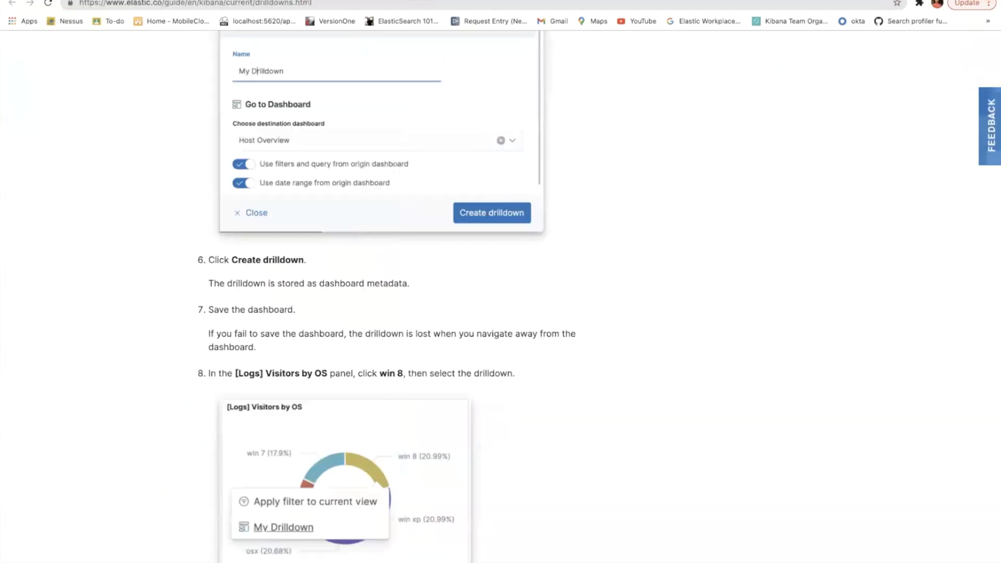
scroll(396, 316, down, 10)
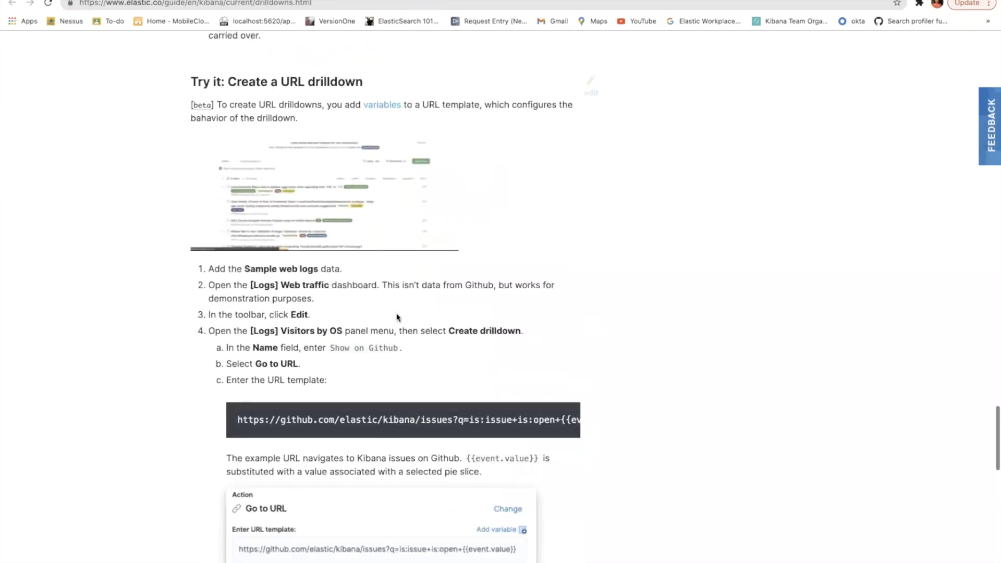
scroll(397, 315, down, 2)
triple_click(391, 343)
key(ctrl+c)
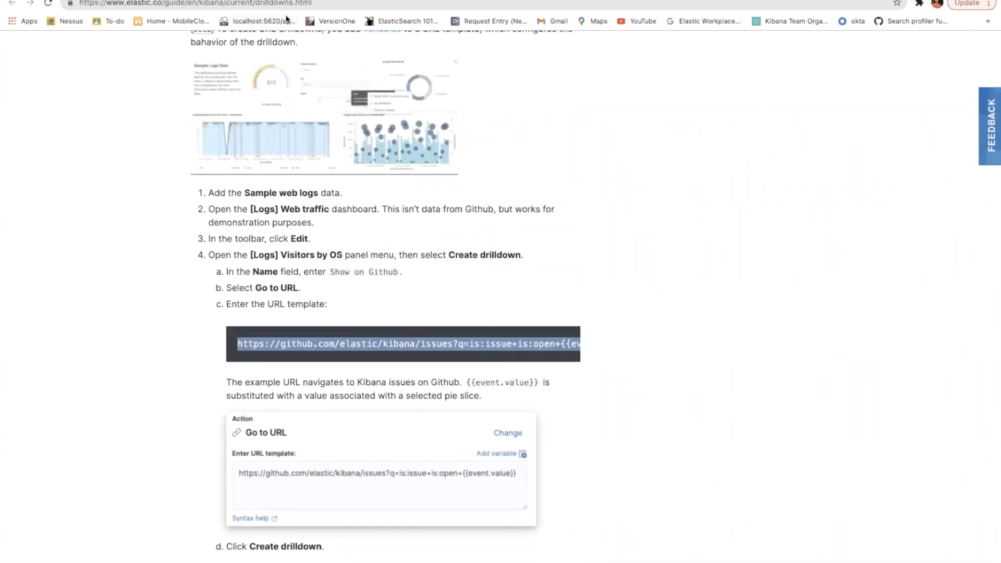
Step: Paste the GitHub issues URL template into the Show on GitHub drilldown and create it
key(ctrl+Tab)
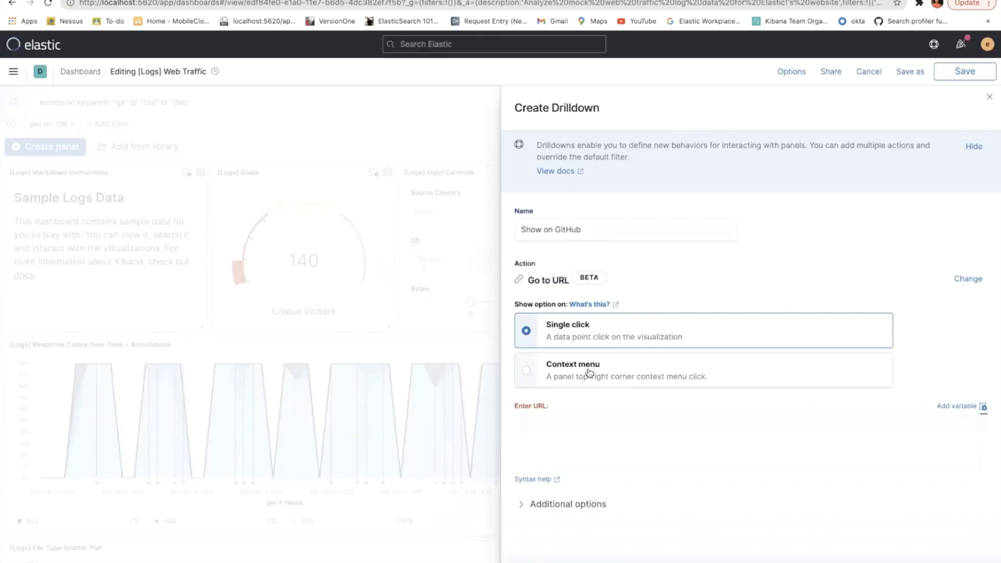
key(ctrl+v)
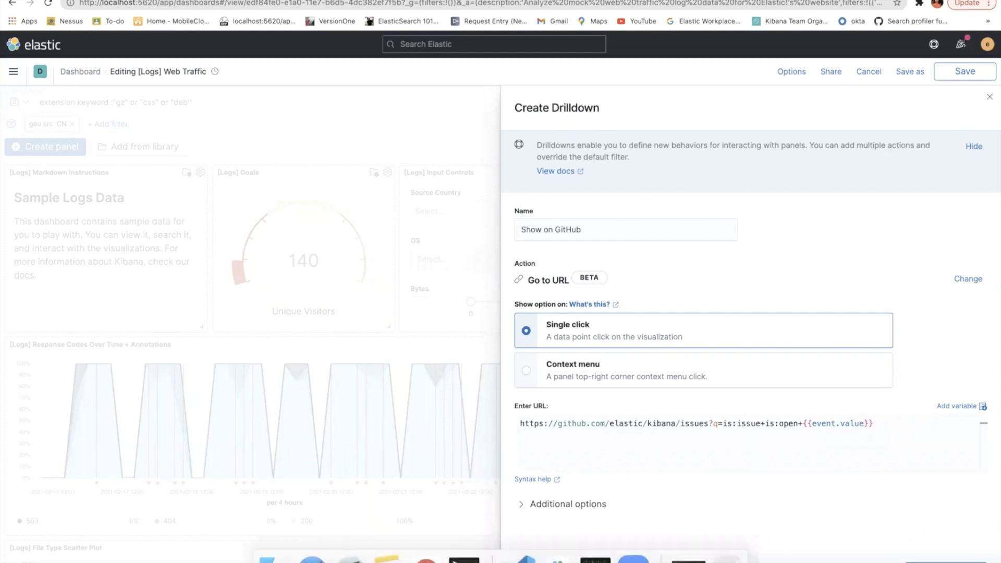
click(946, 561)
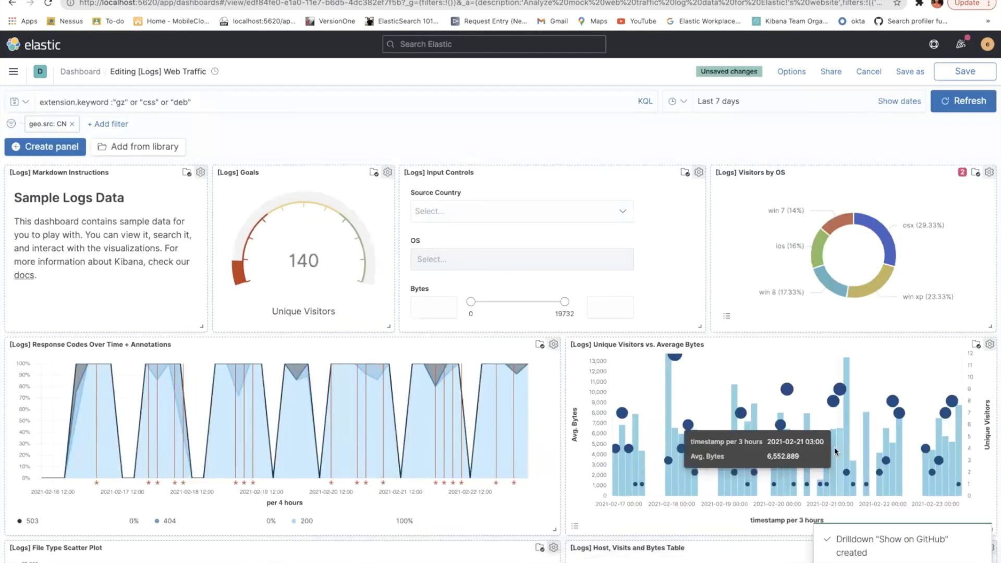
scroll(577, 258, down, 1)
scroll(578, 258, down, 1)
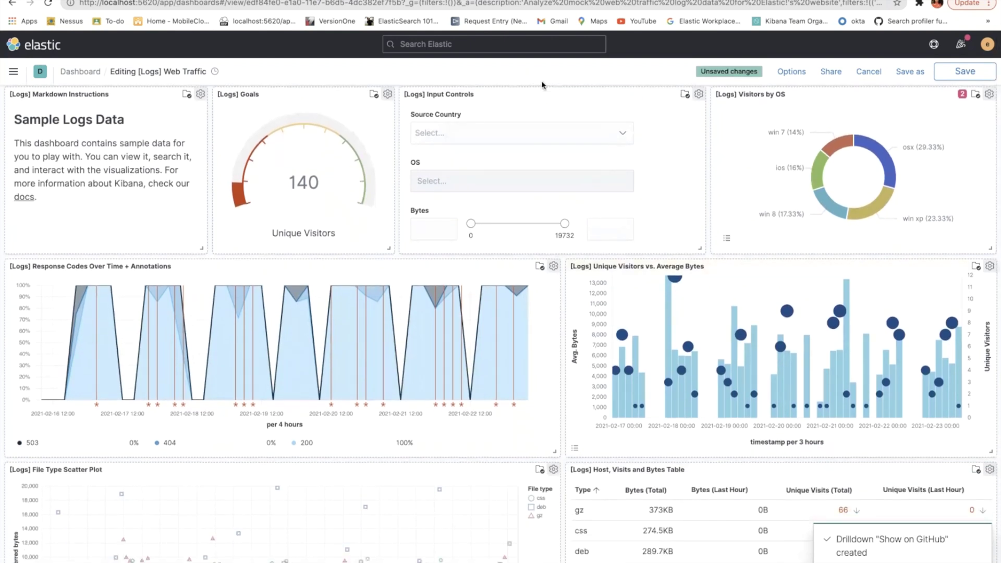
Step: Filter to the win 8 slice, save the dashboard, and bring up the slice's drilldown menu
click(826, 207)
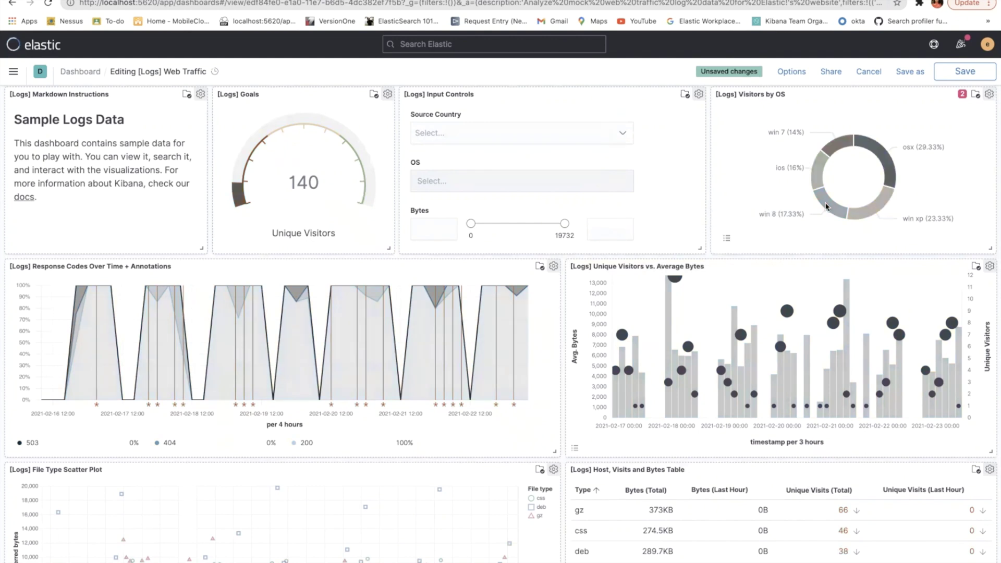
click(965, 73)
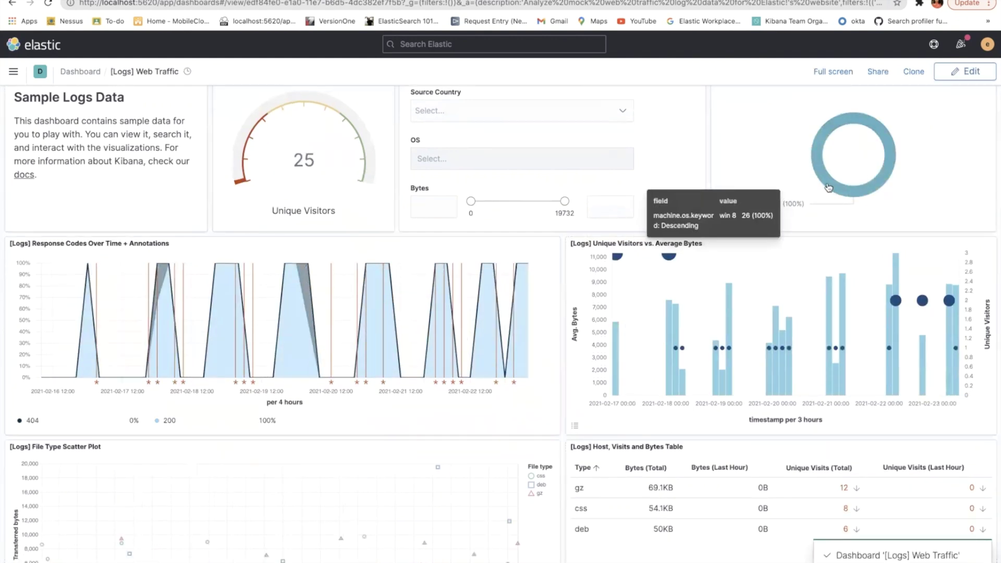
click(833, 189)
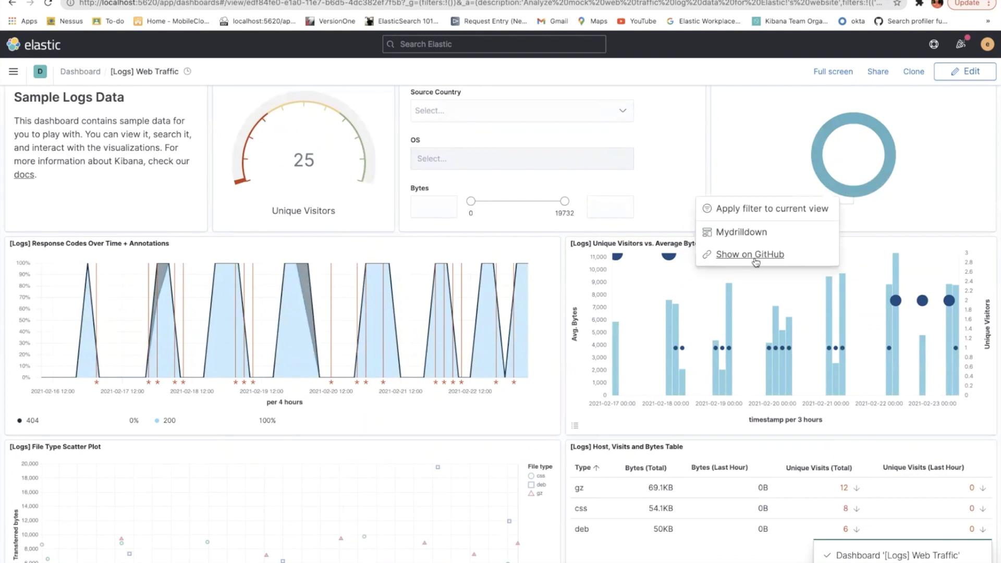